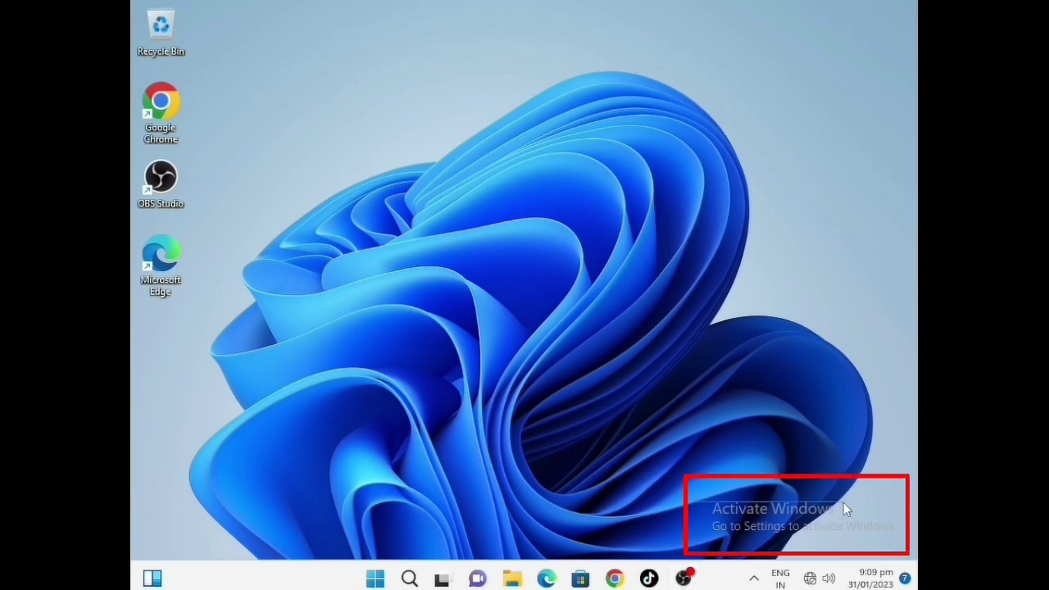
# Open the Activation settings through a system search for "act", check the Windows activation state, and close Settings.
pyautogui.moveTo(843, 502); pyautogui.dragTo(710, 520)
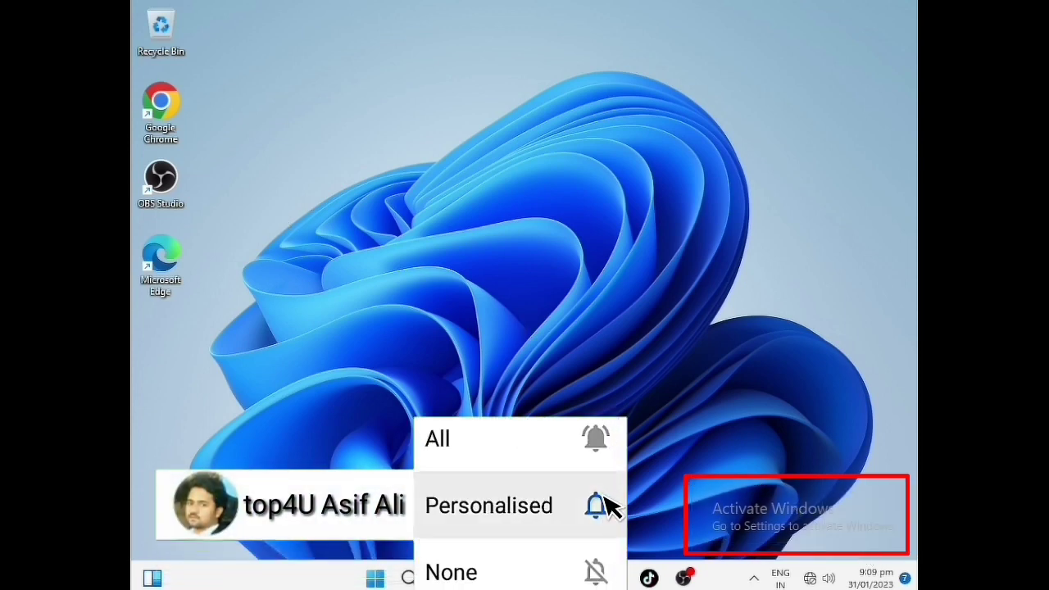
pyautogui.click(410, 578)
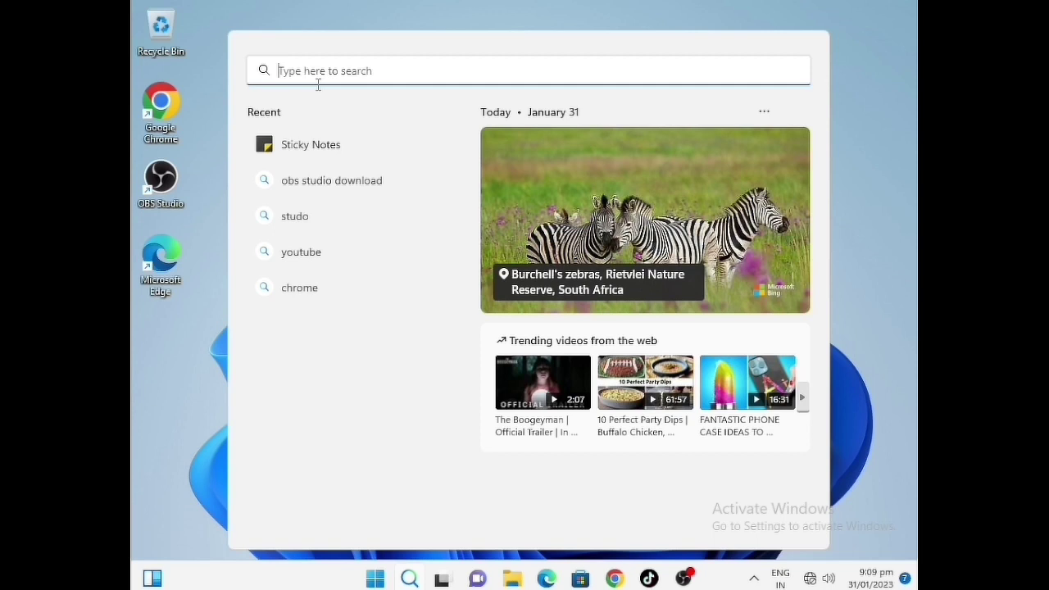
pyautogui.write('a')
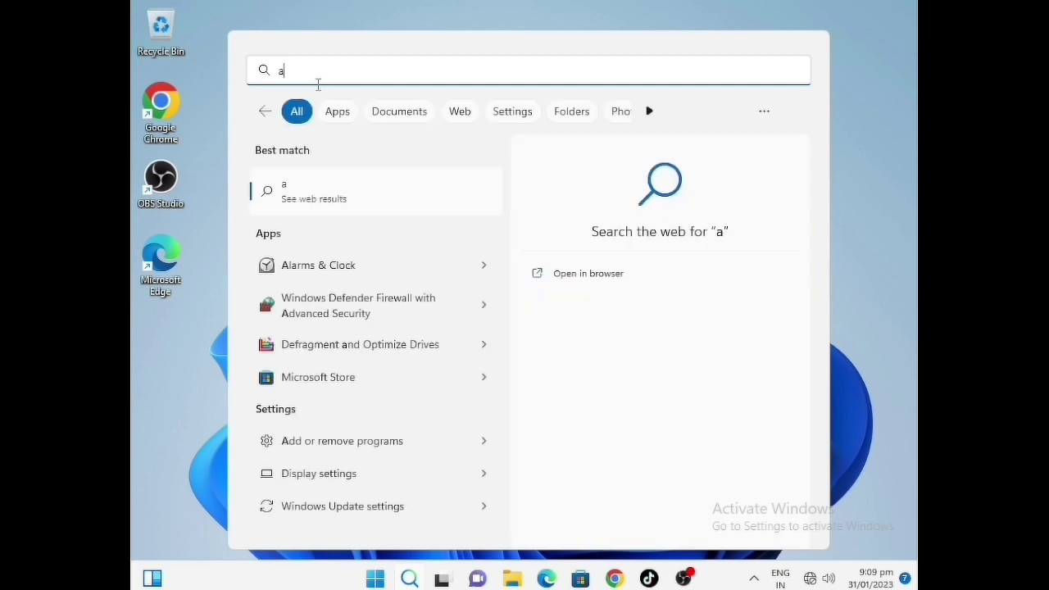
pyautogui.write('ct')
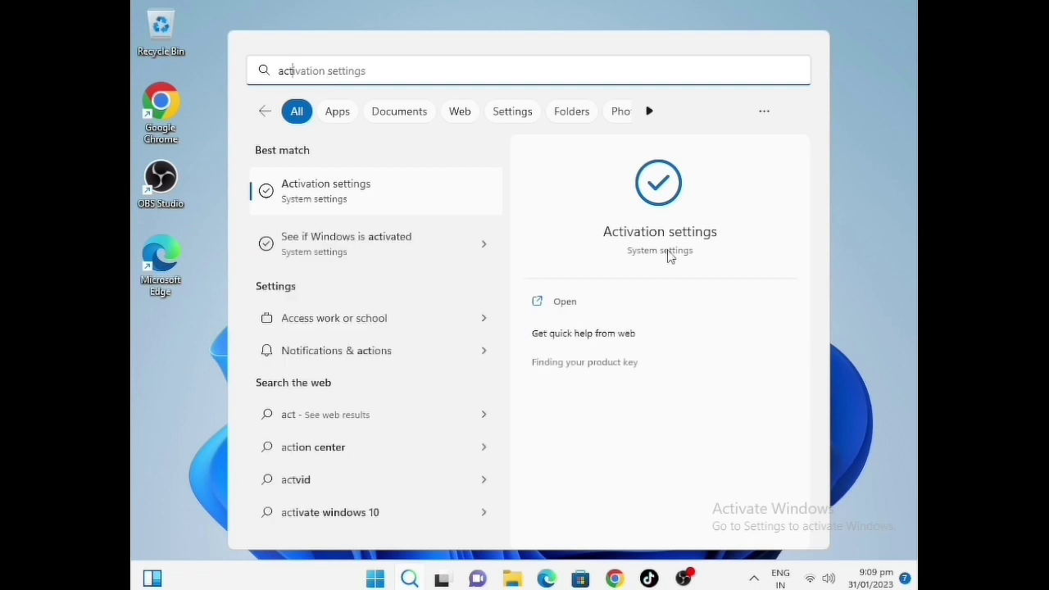
pyautogui.click(659, 239)
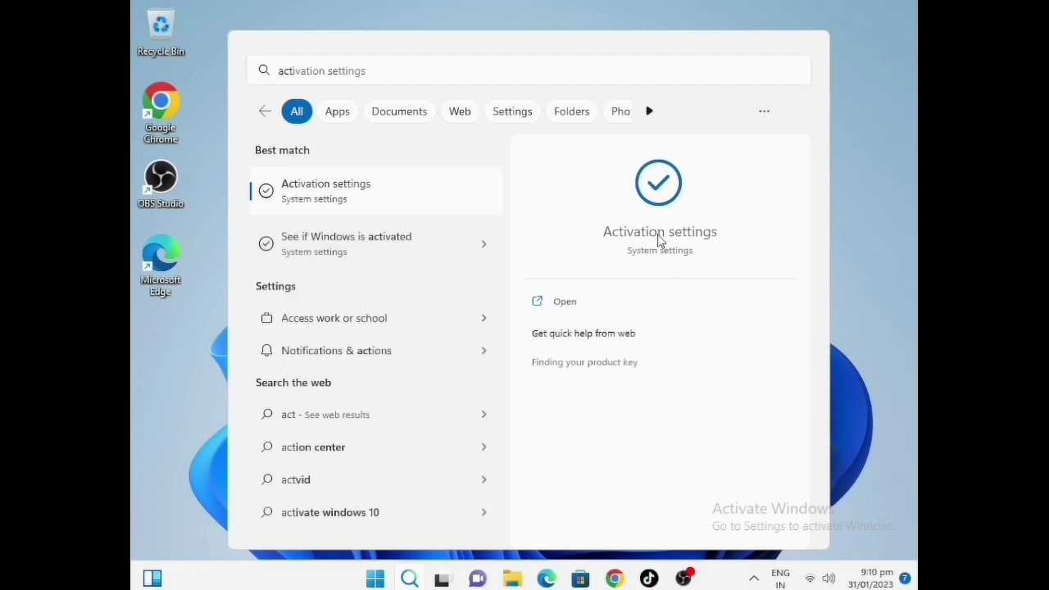
pyautogui.click(654, 242)
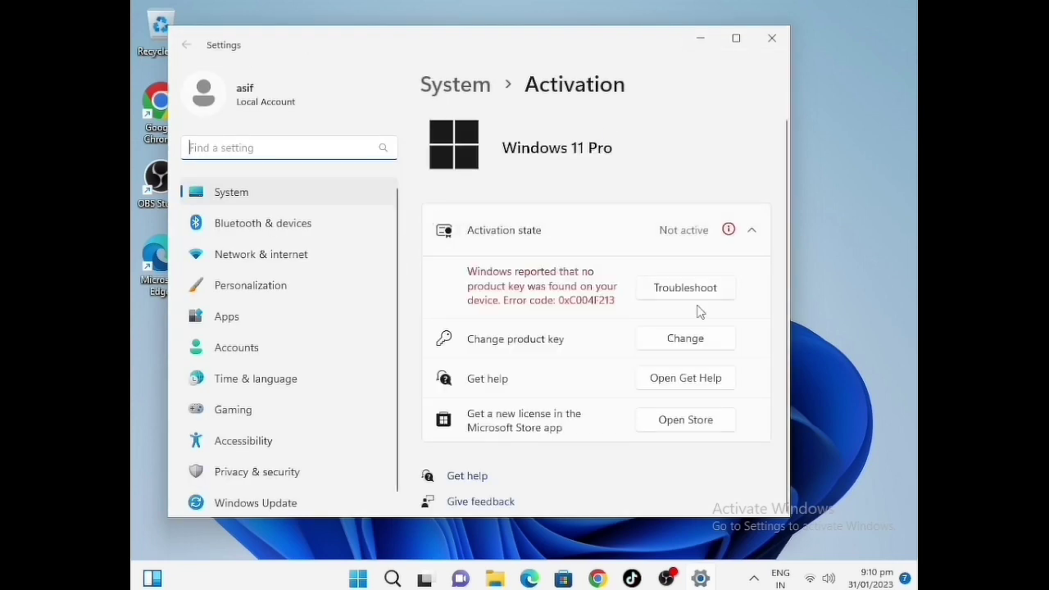
pyautogui.click(726, 343)
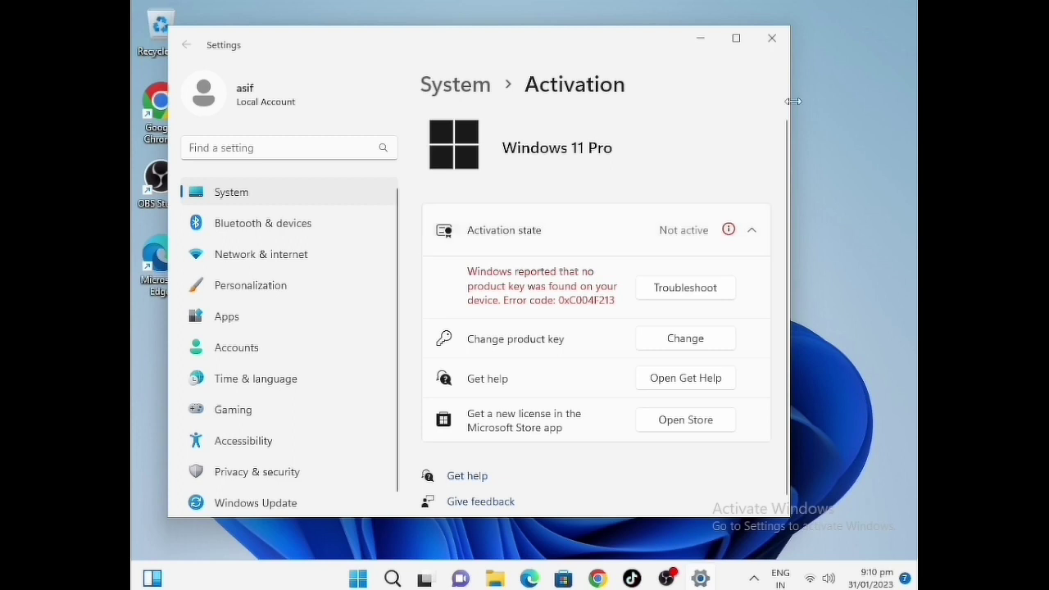
pyautogui.click(771, 38)
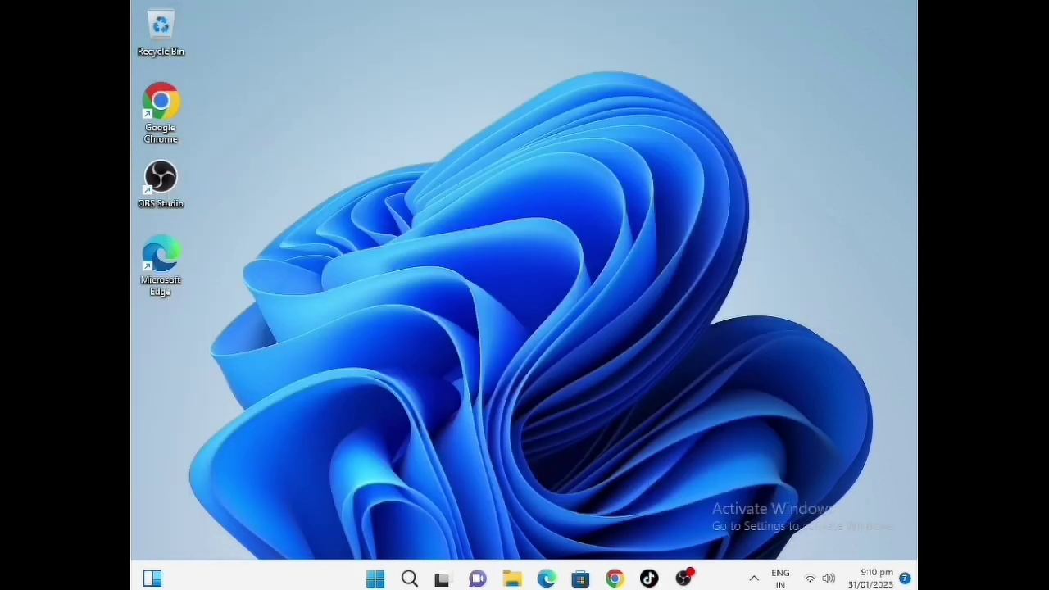
# Turn off Real-time protection in the Virus & threat protection settings of Windows Security and close it.
pyautogui.click(753, 580)
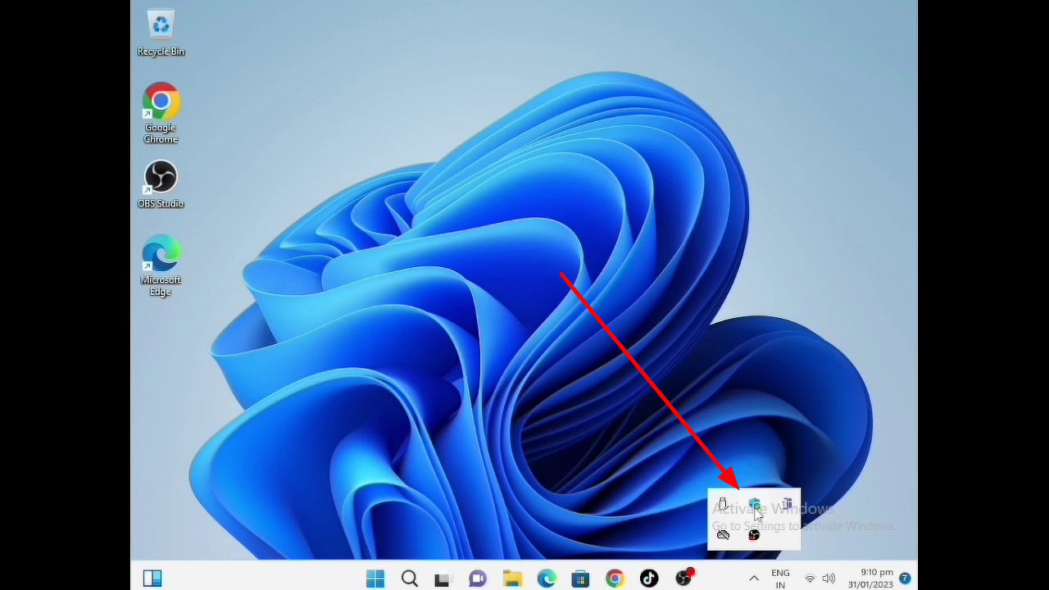
pyautogui.click(756, 508)
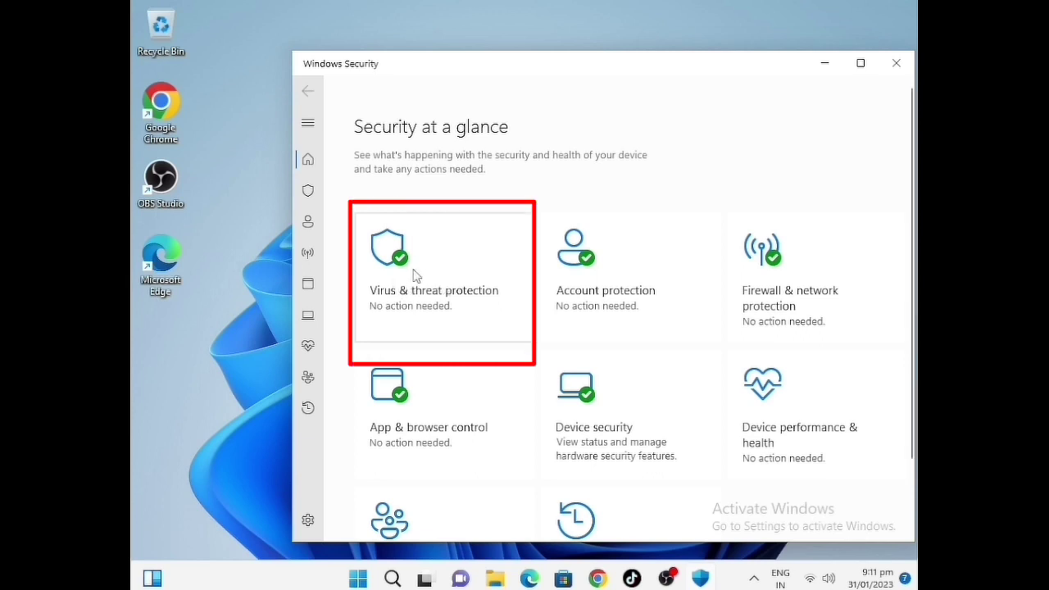
pyautogui.click(416, 275)
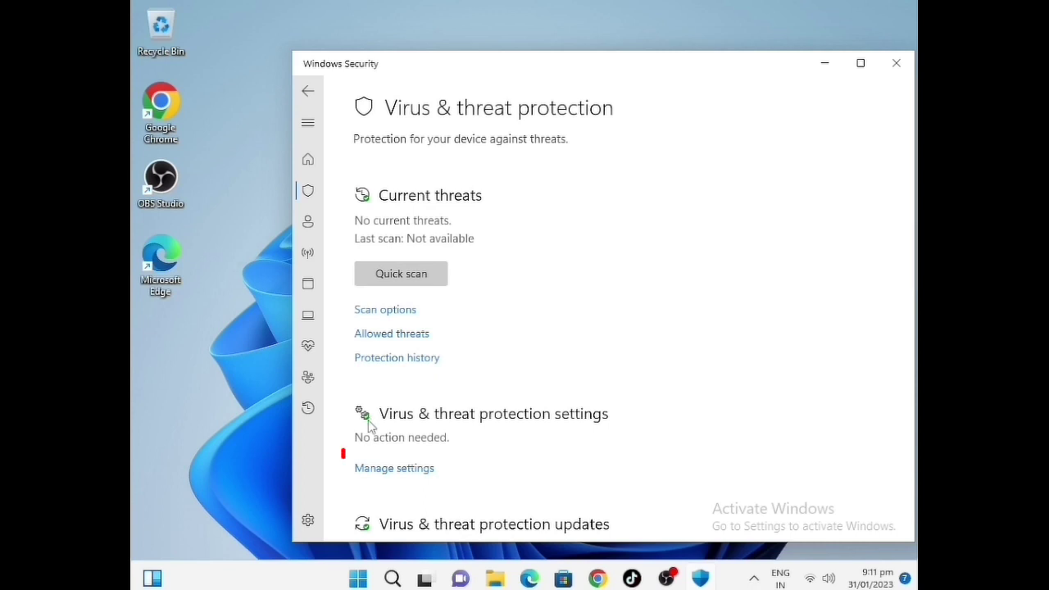
pyautogui.click(403, 474)
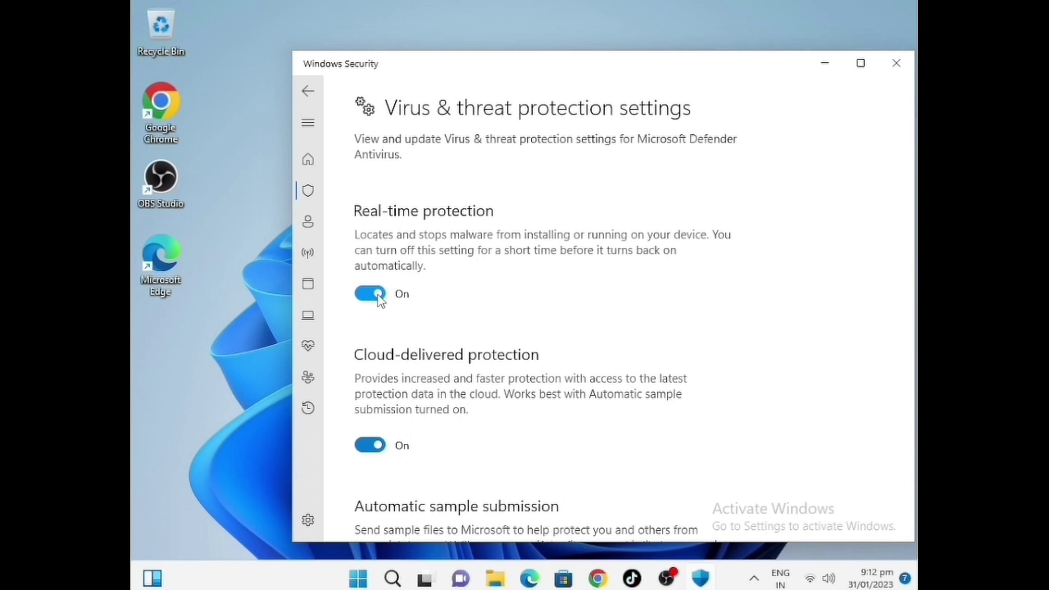
pyautogui.click(370, 294)
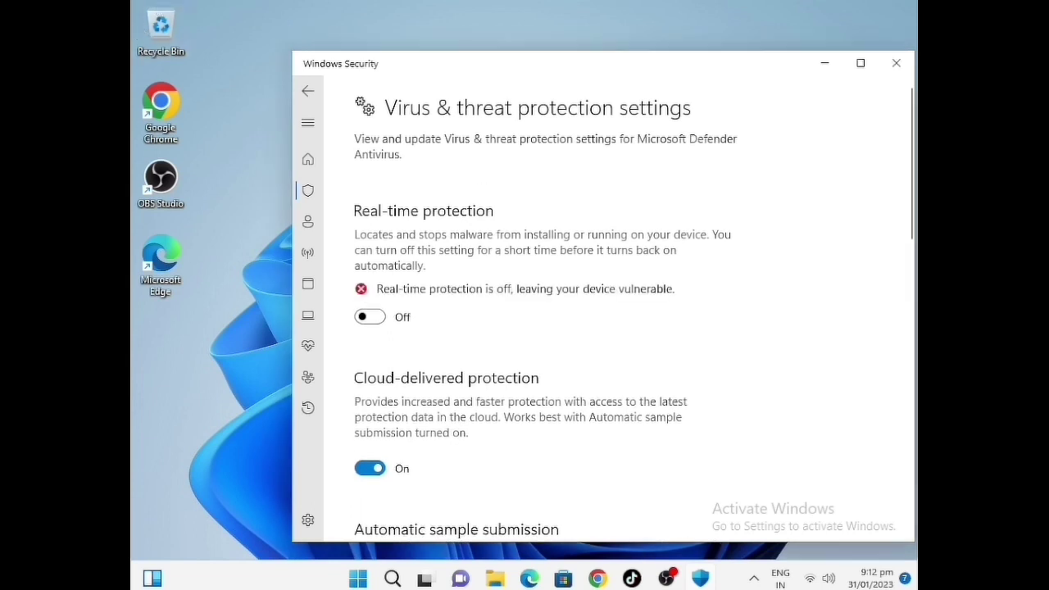
pyautogui.click(902, 67)
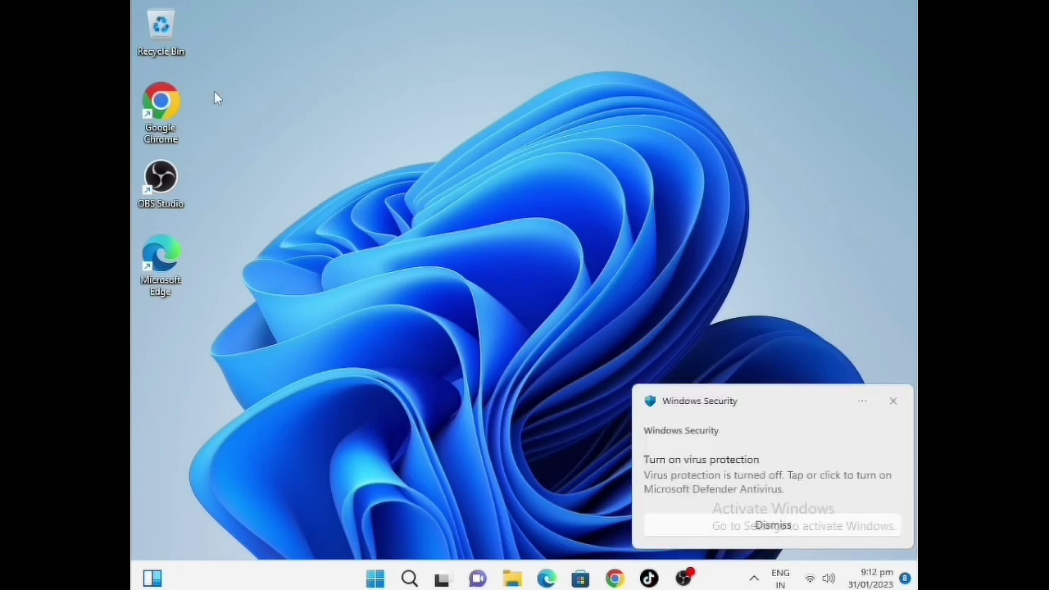
# Search Google in Chrome for "windows 11 activation txt msguides" and open the msguides.com Windows 11 article.
pyautogui.doubleClick(161, 115)
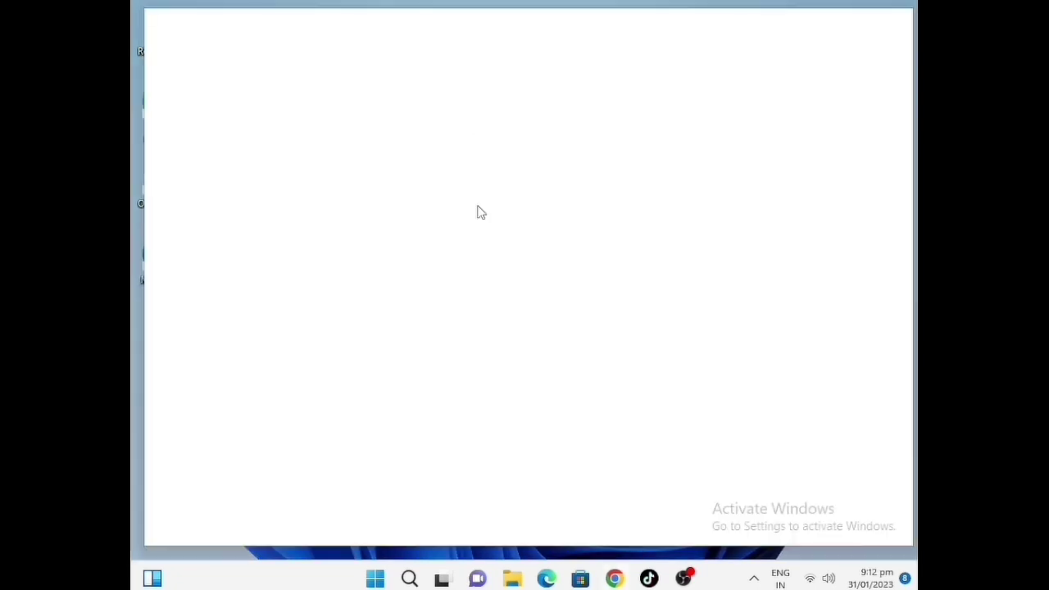
pyautogui.click(320, 54)
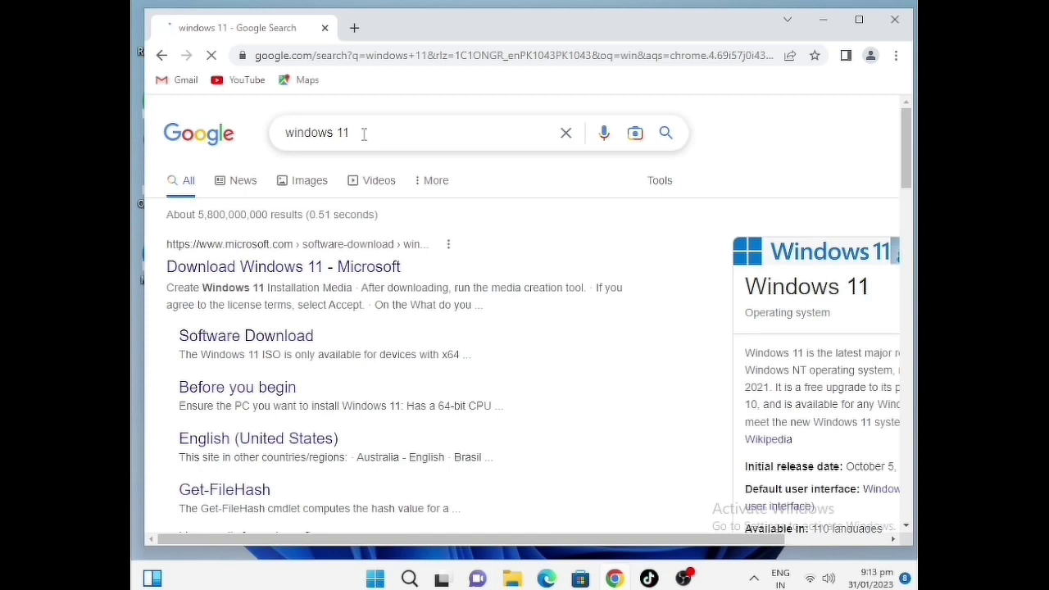
pyautogui.click(364, 134)
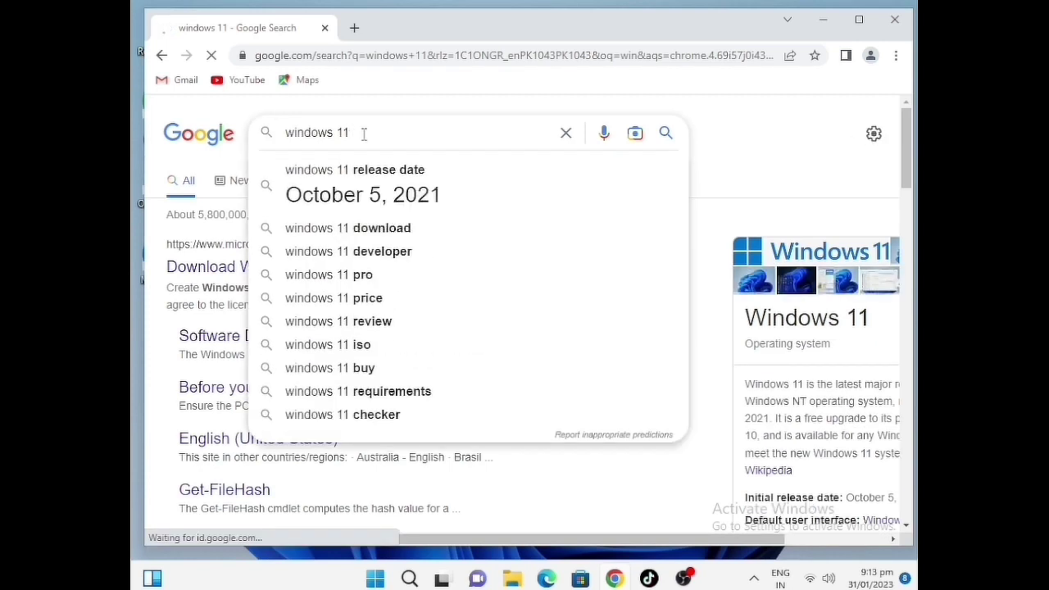
pyautogui.write('ac')
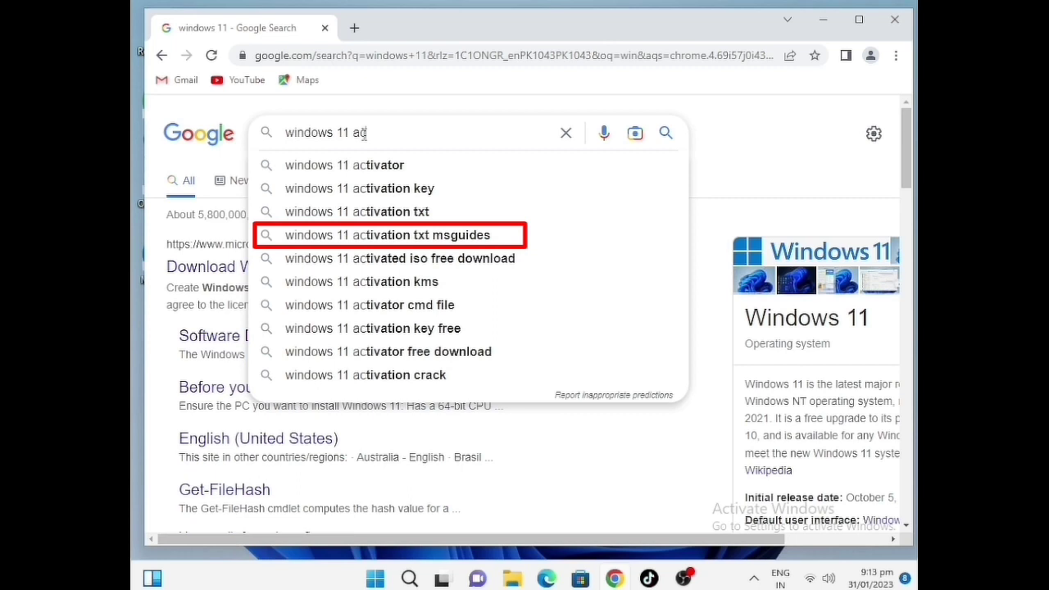
pyautogui.click(437, 237)
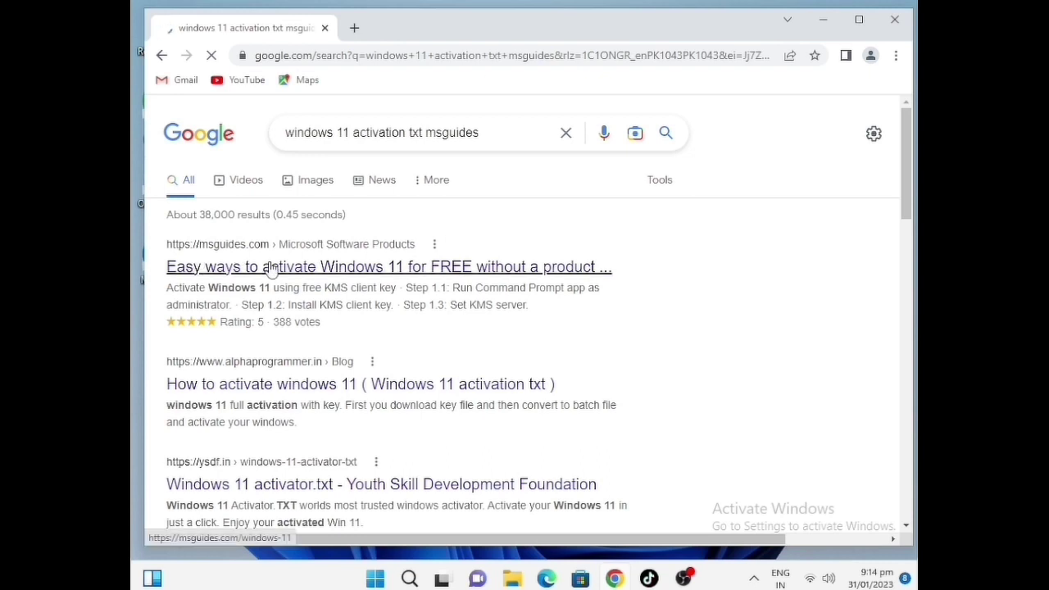
pyautogui.click(448, 277)
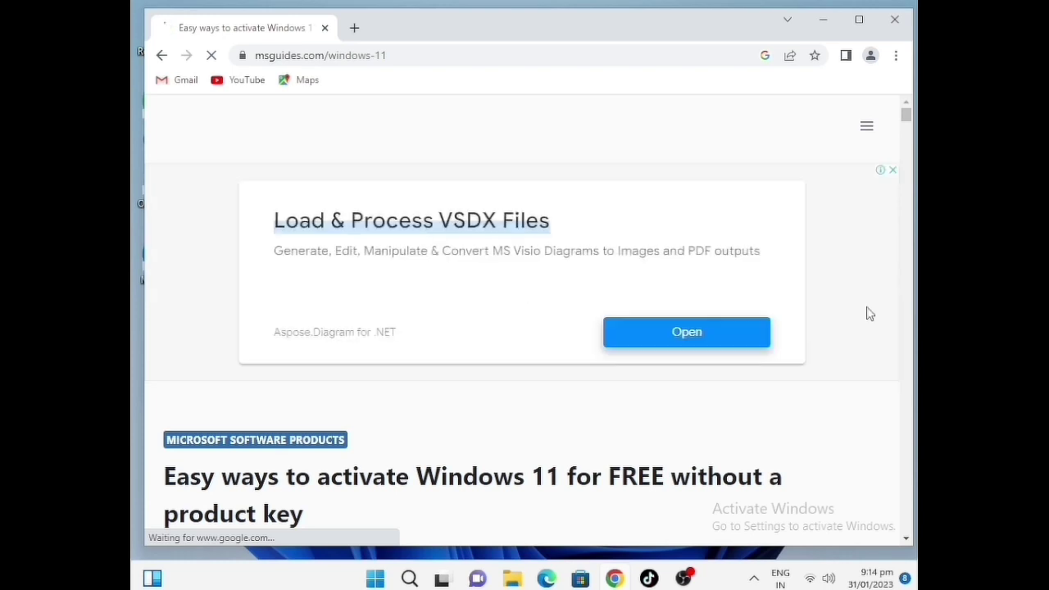
# Copy the batch script code under "Method 2: Using a batch file" in the article and minimize the browser.
pyautogui.scroll(-5, 860, 323)
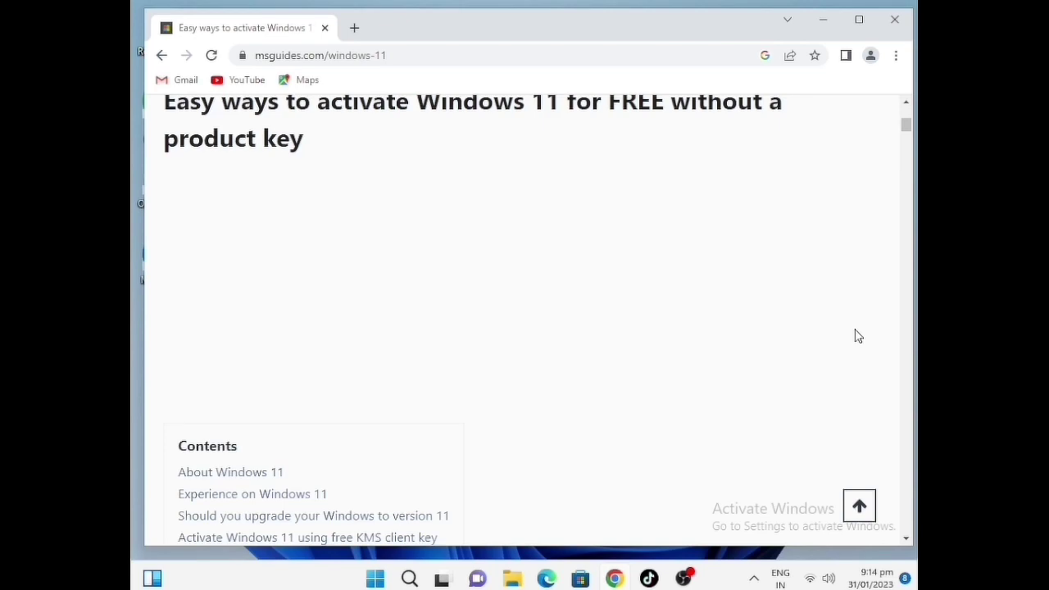
pyautogui.scroll(-10, 857, 336)
pyautogui.scroll(-5, 843, 346)
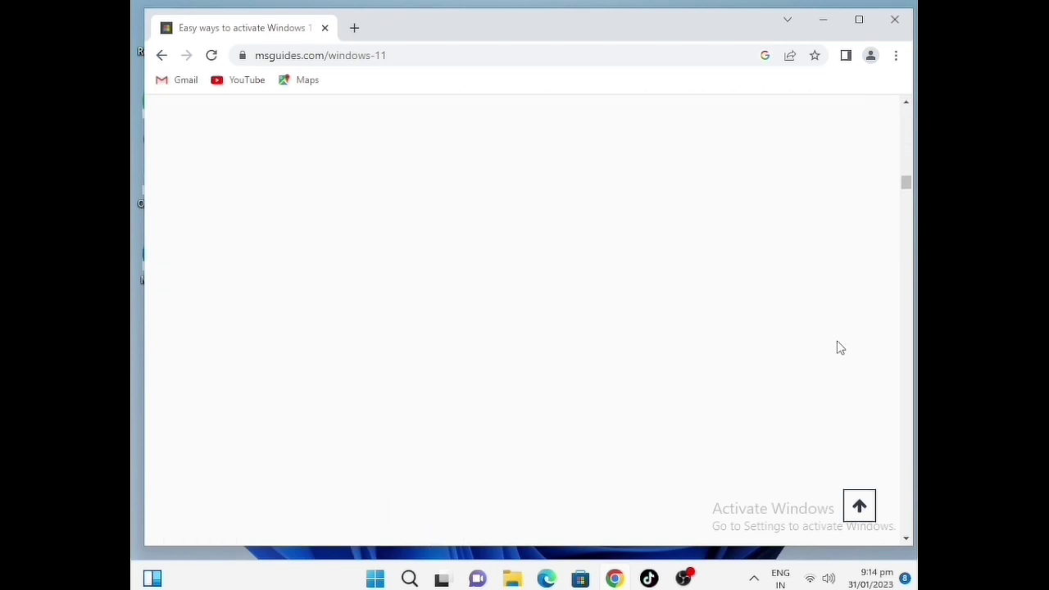
pyautogui.scroll(-3, 840, 347)
pyautogui.scroll(-6, 841, 348)
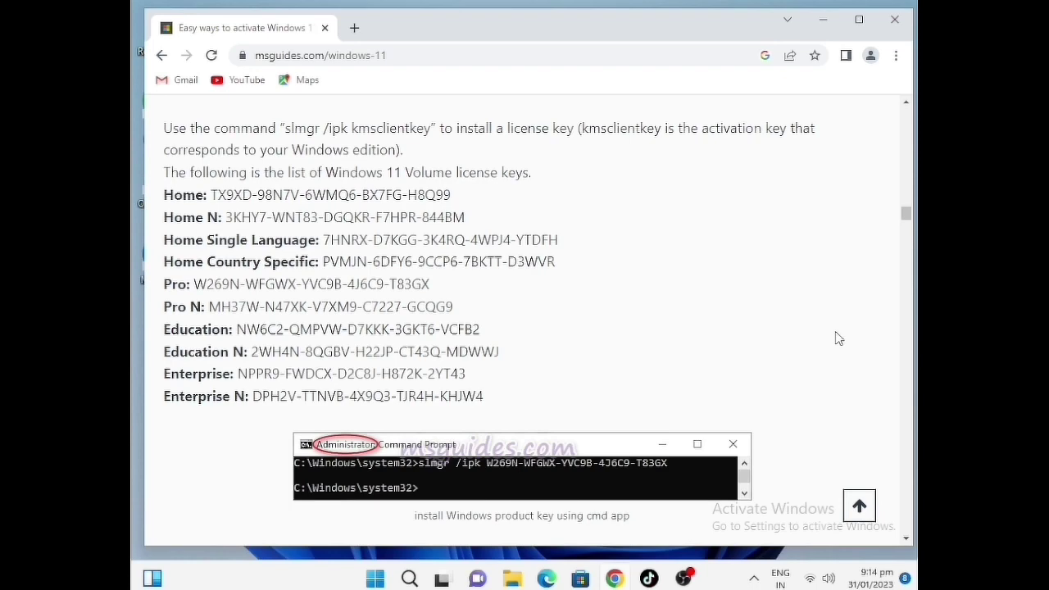
pyautogui.scroll(-6, 837, 336)
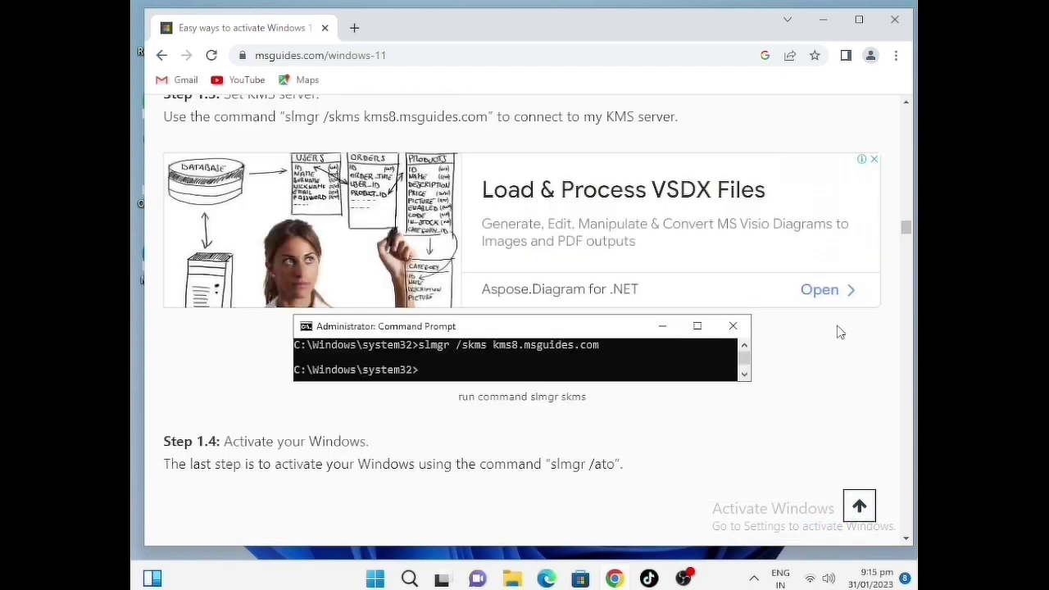
pyautogui.scroll(-8, 840, 332)
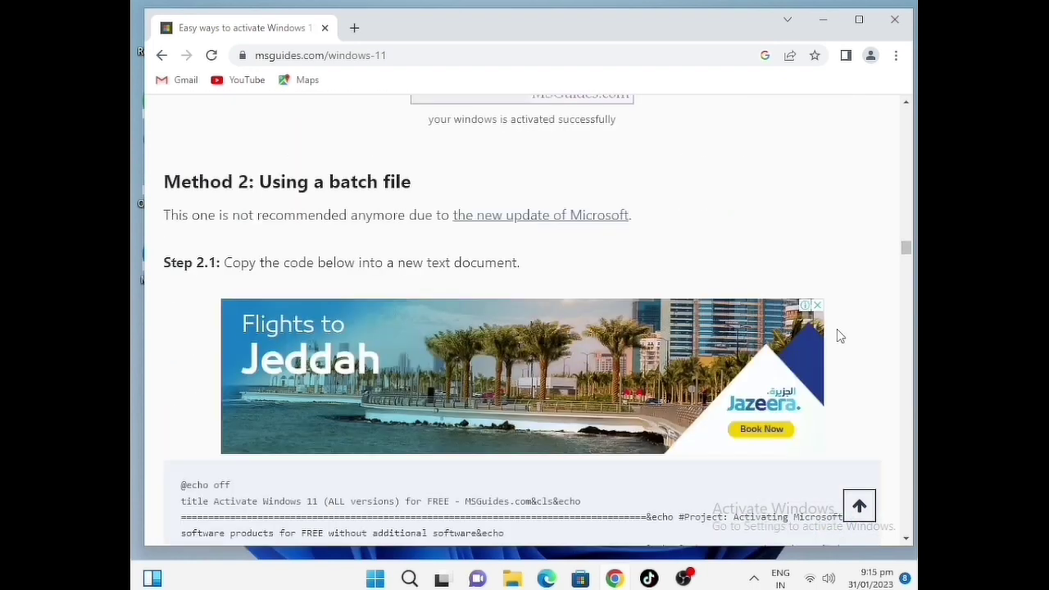
pyautogui.scroll(-5, 840, 337)
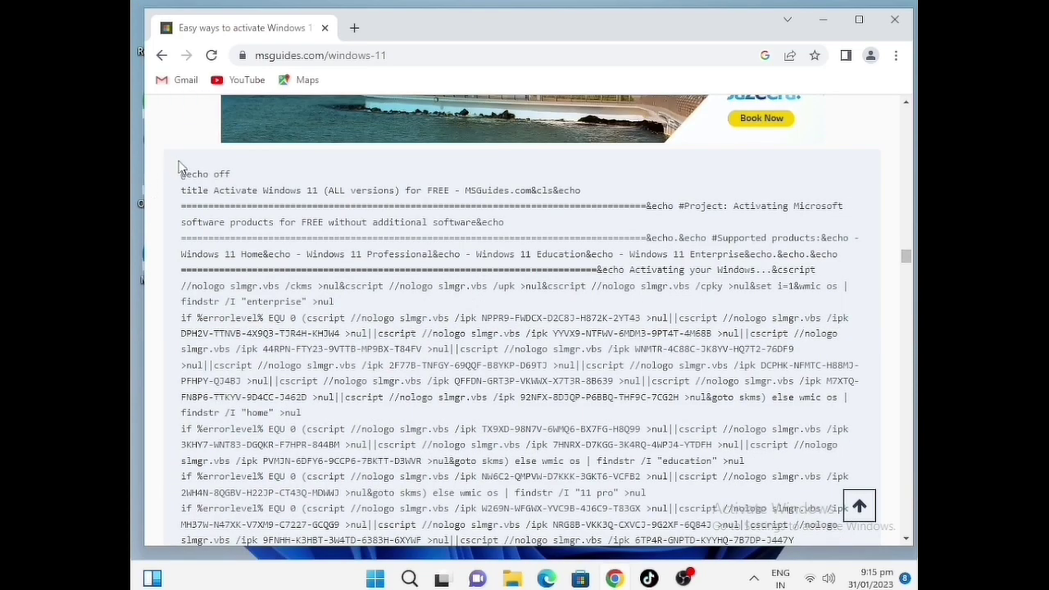
pyautogui.moveTo(180, 168); pyautogui.dragTo(469, 301)
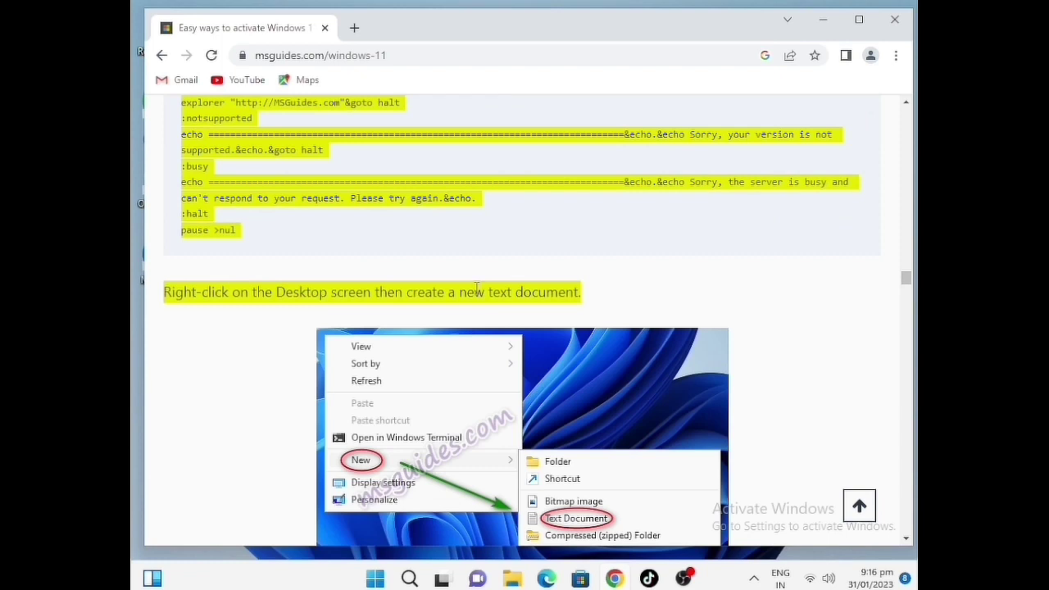
pyautogui.rightClick(476, 289)
pyautogui.click(503, 304)
pyautogui.click(824, 19)
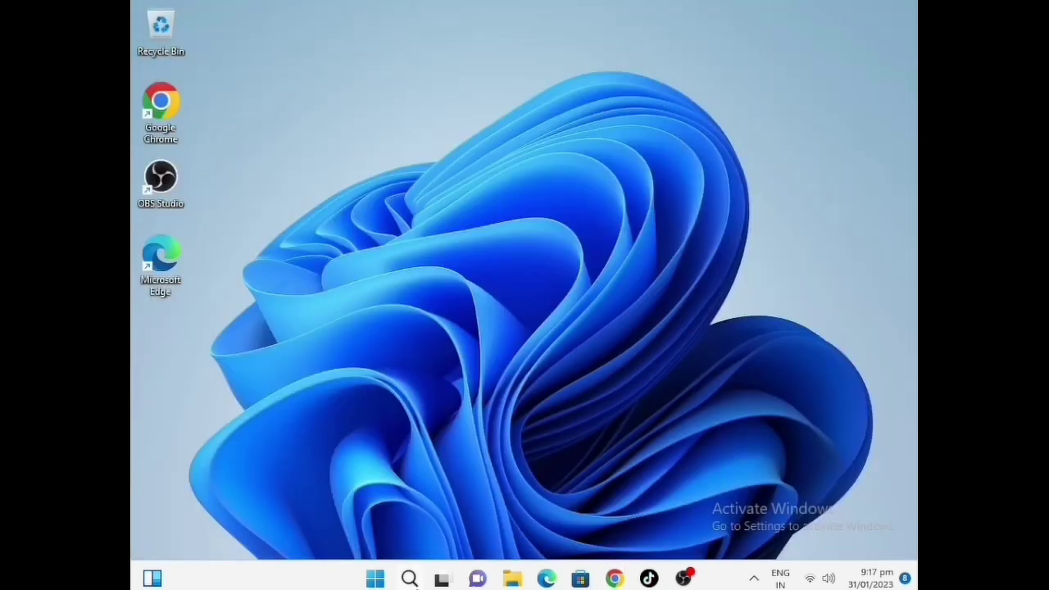
# Search the system for Notepad, open it and paste the copied batch script into the document.
pyautogui.click(377, 580)
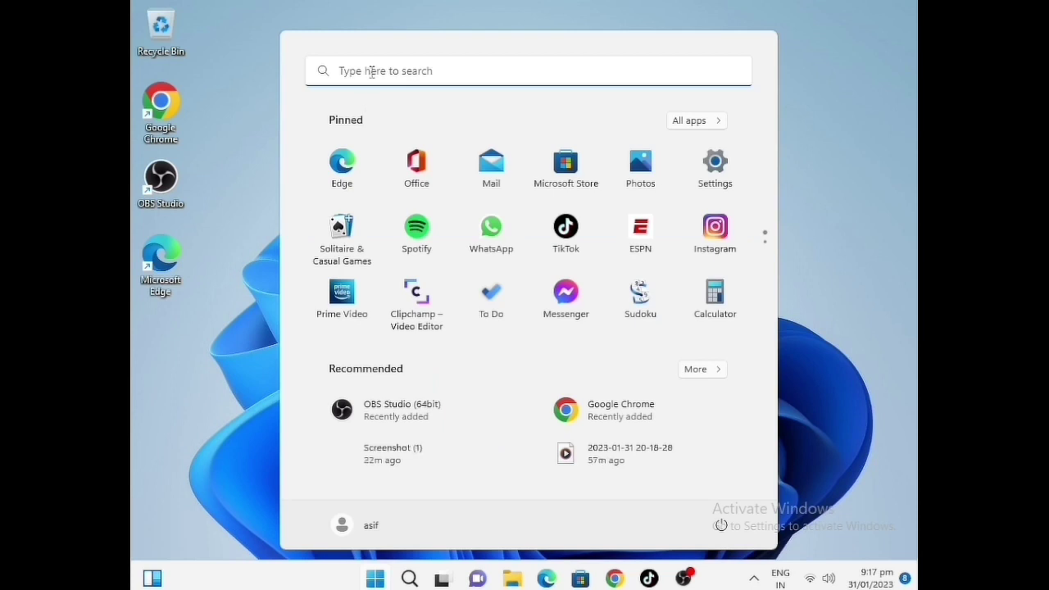
pyautogui.write('no')
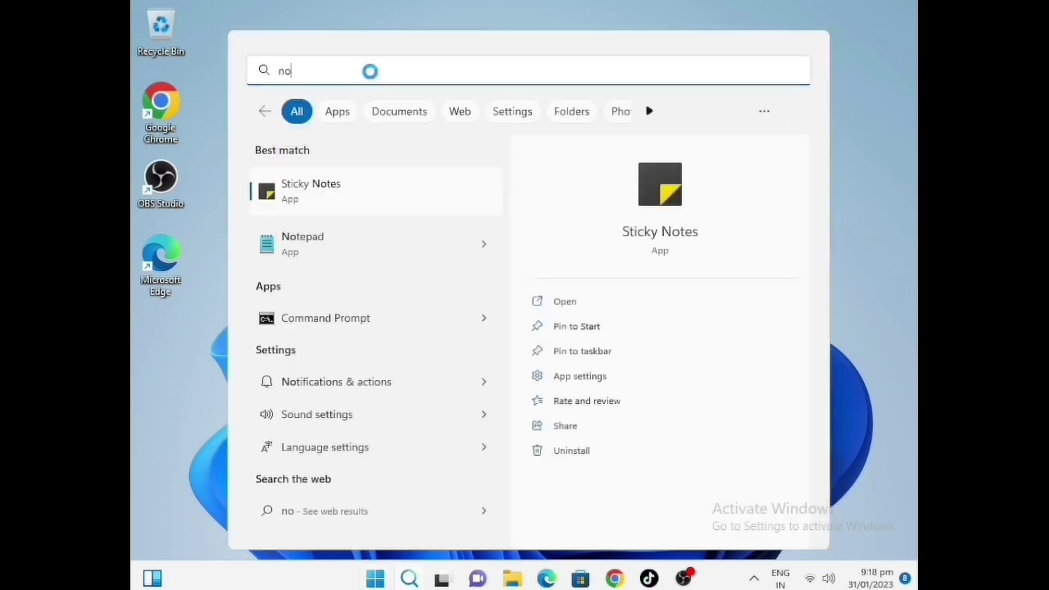
pyautogui.rightClick(283, 243)
pyautogui.press('Escape')
pyautogui.press('Escape')
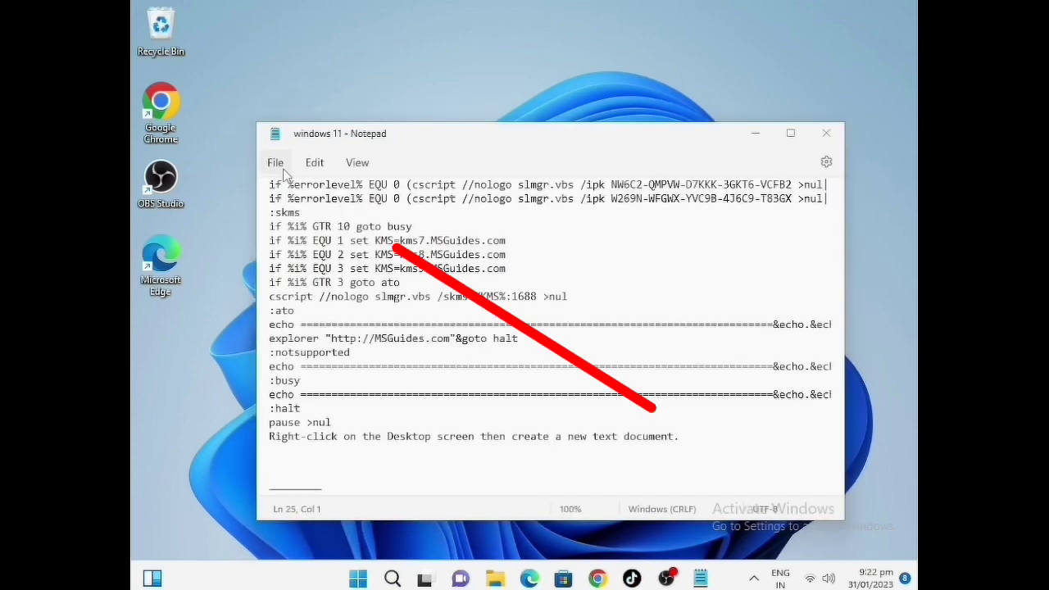
# Save the script document to the Desktop as "windows 11.cmd" with the file type All files, and minimize Notepad.
pyautogui.click(274, 166)
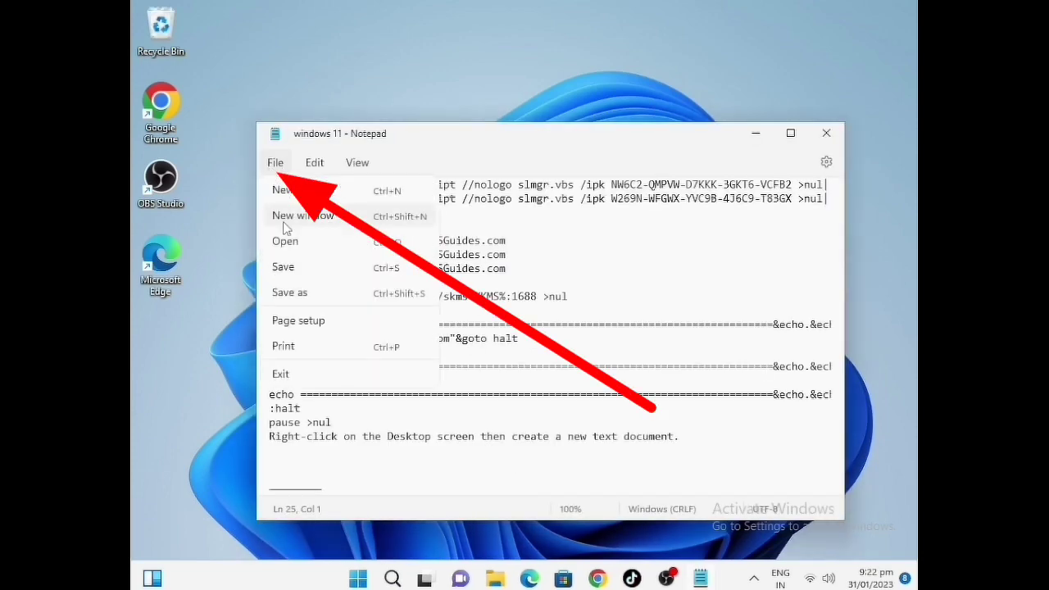
pyautogui.click(290, 294)
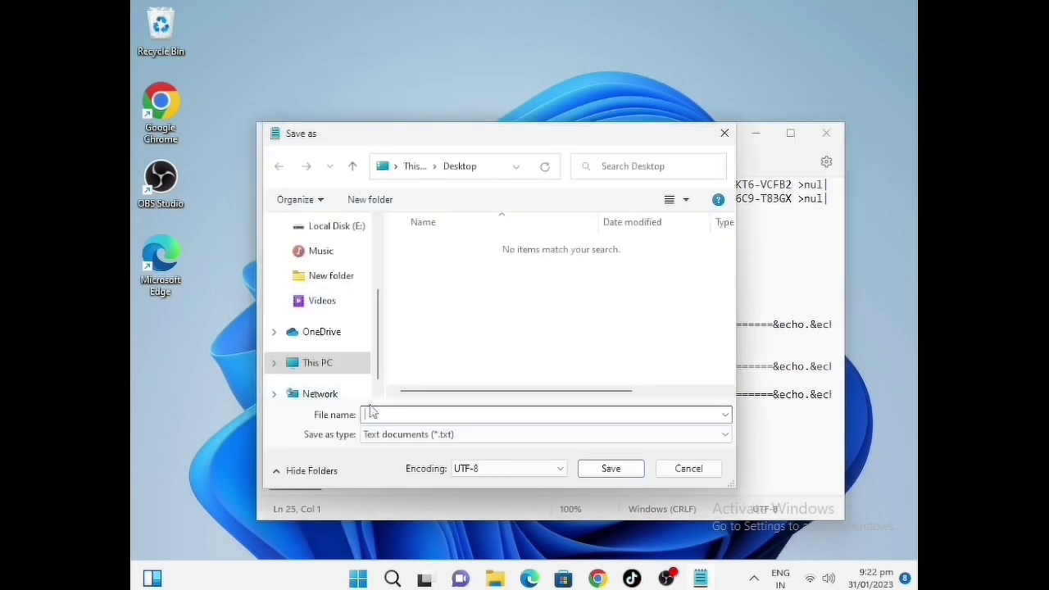
pyautogui.scroll(4, 344, 308)
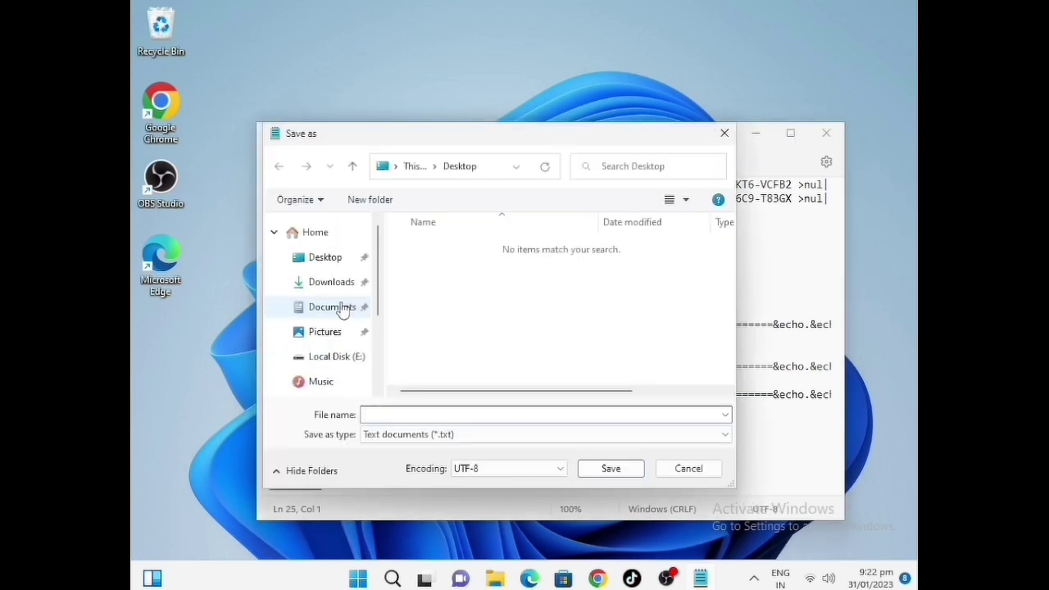
pyautogui.click(320, 262)
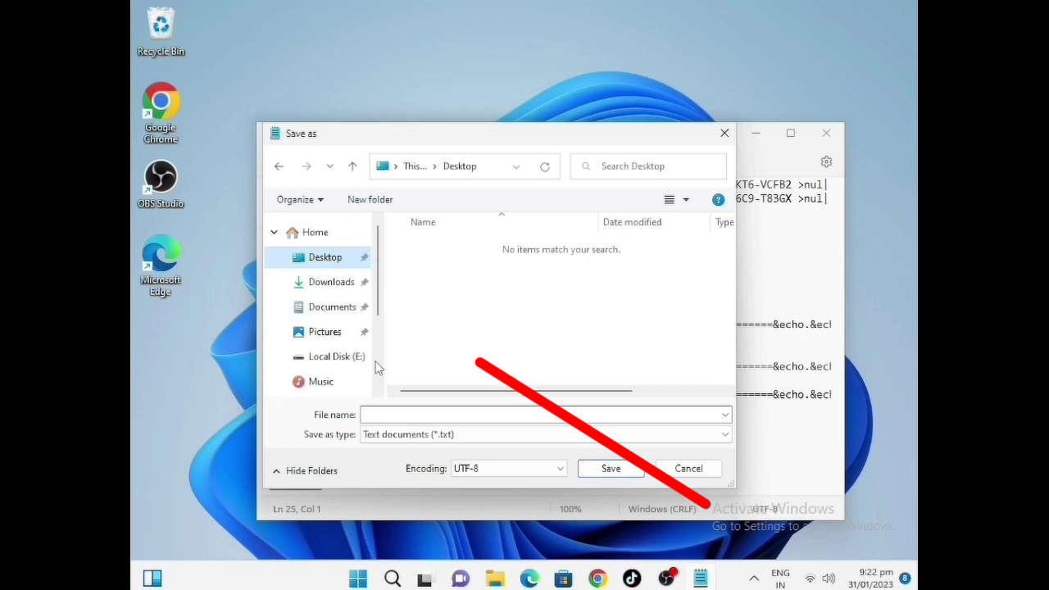
pyautogui.rightClick(400, 415)
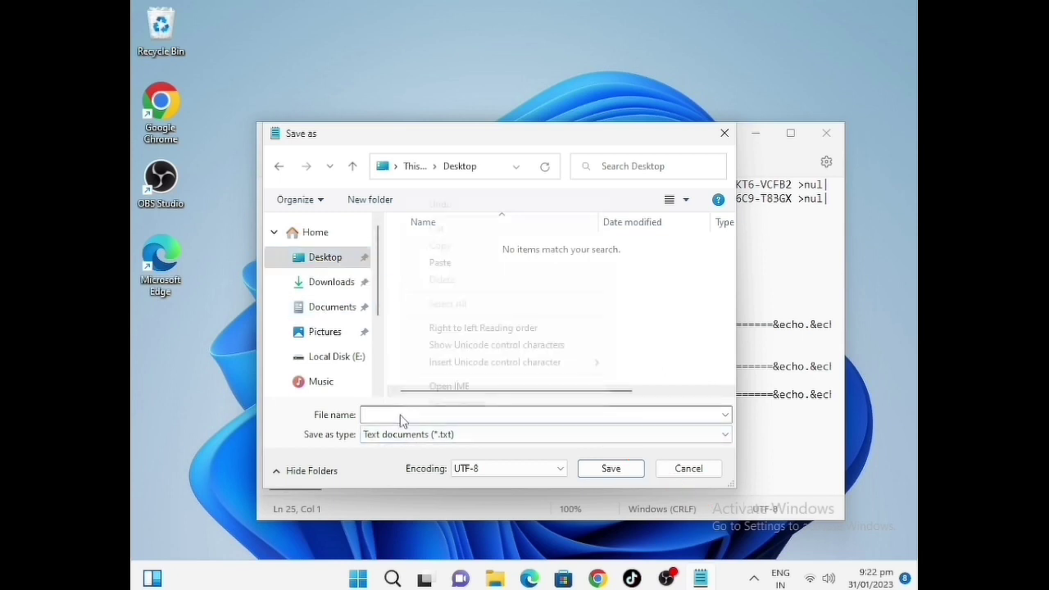
pyautogui.click(434, 262)
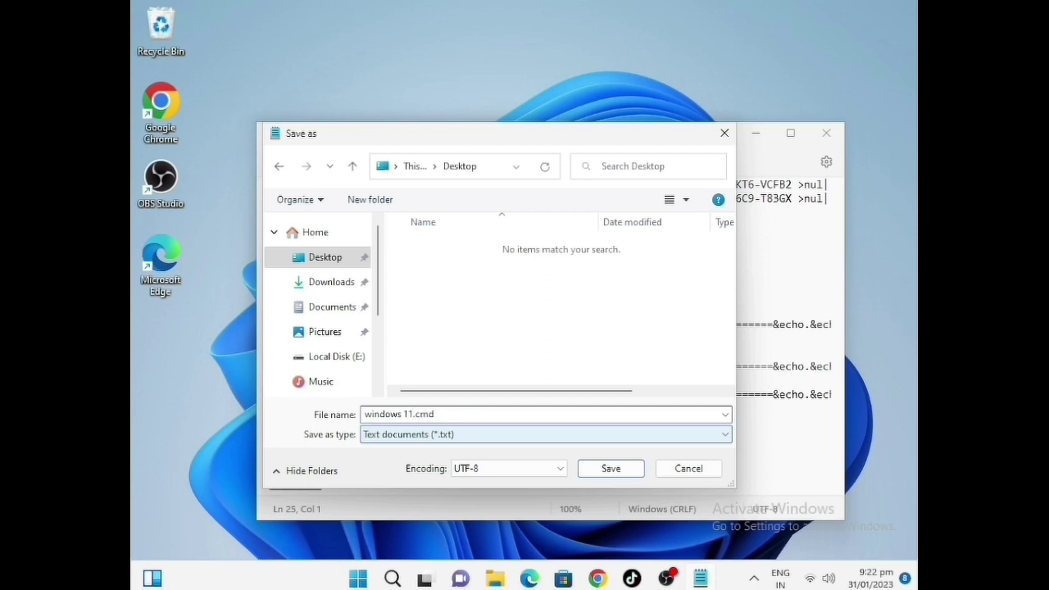
pyautogui.click(460, 435)
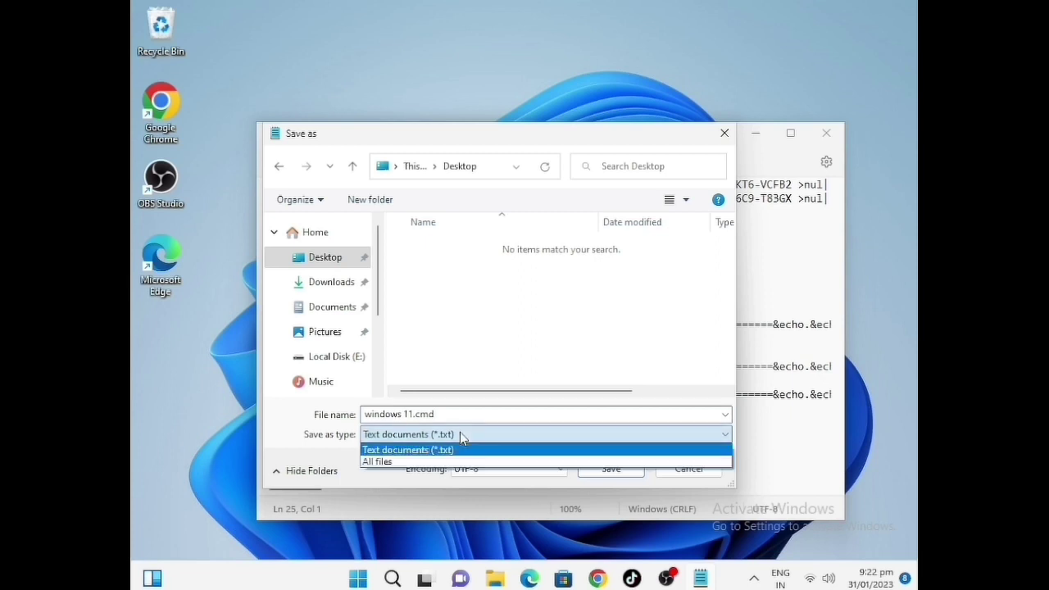
pyautogui.click(379, 463)
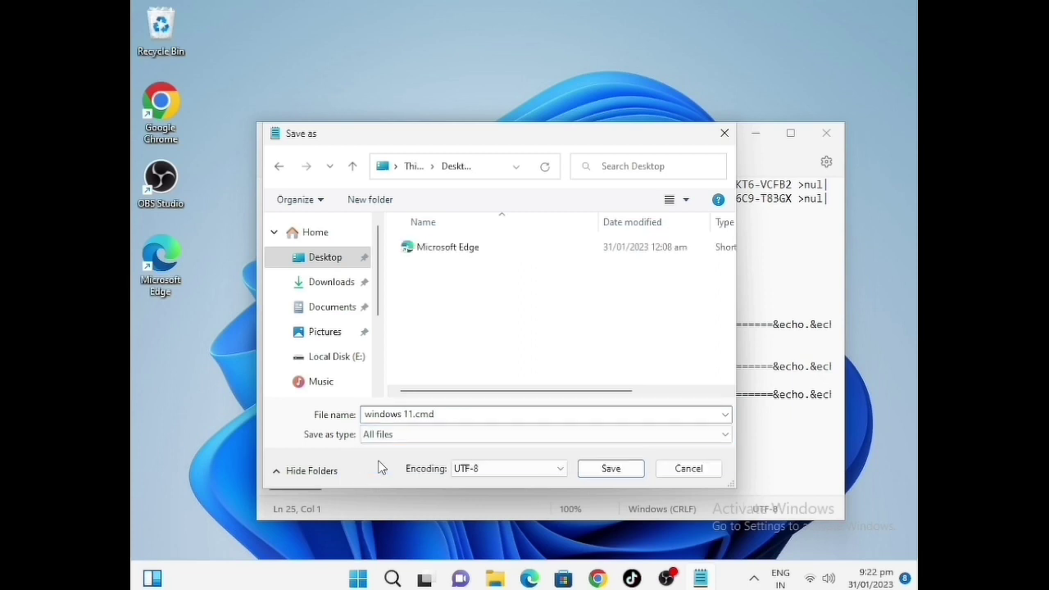
pyautogui.click(611, 468)
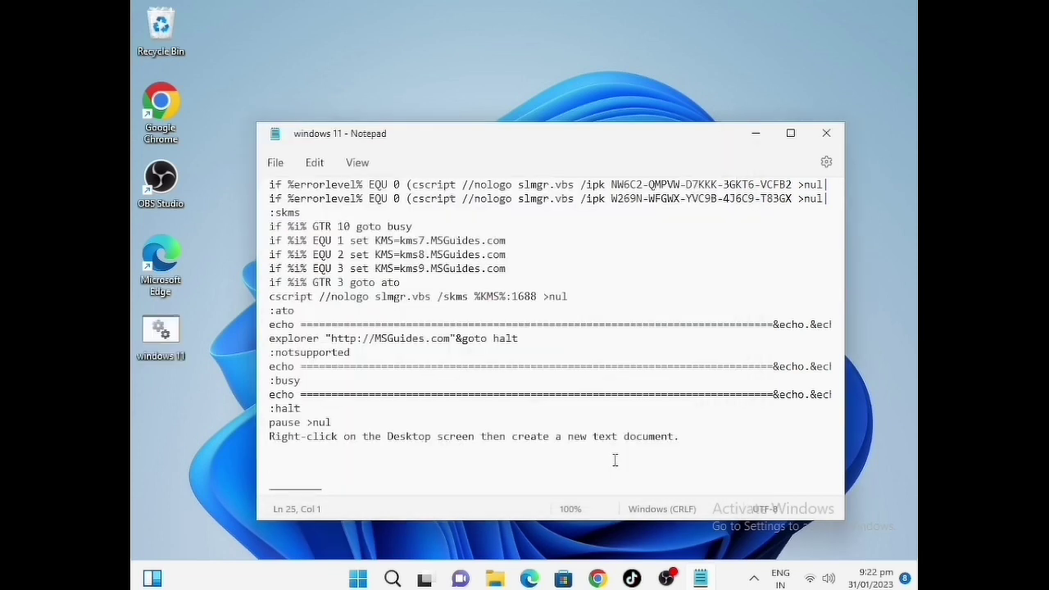
pyautogui.click(756, 133)
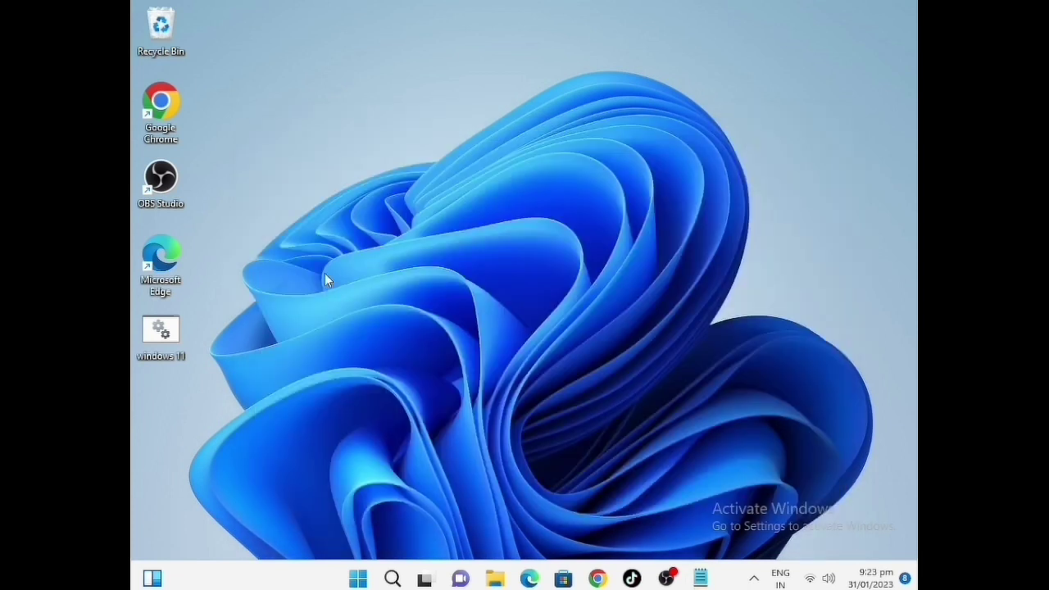
# Run the "windows 11" script from the desktop as administrator and answer N to the offer to visit the blog.
pyautogui.rightClick(174, 333)
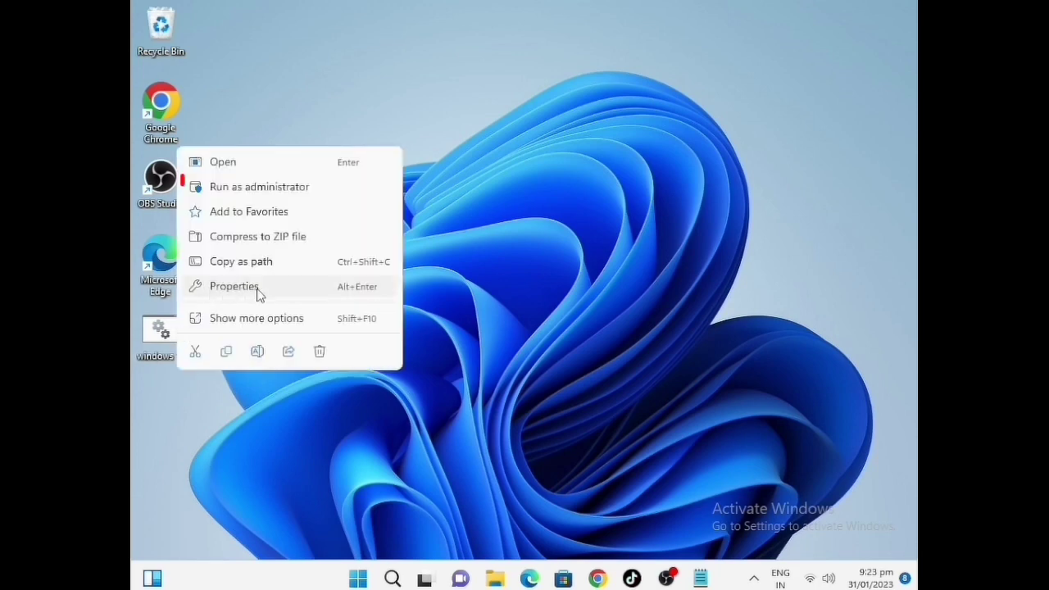
pyautogui.click(238, 187)
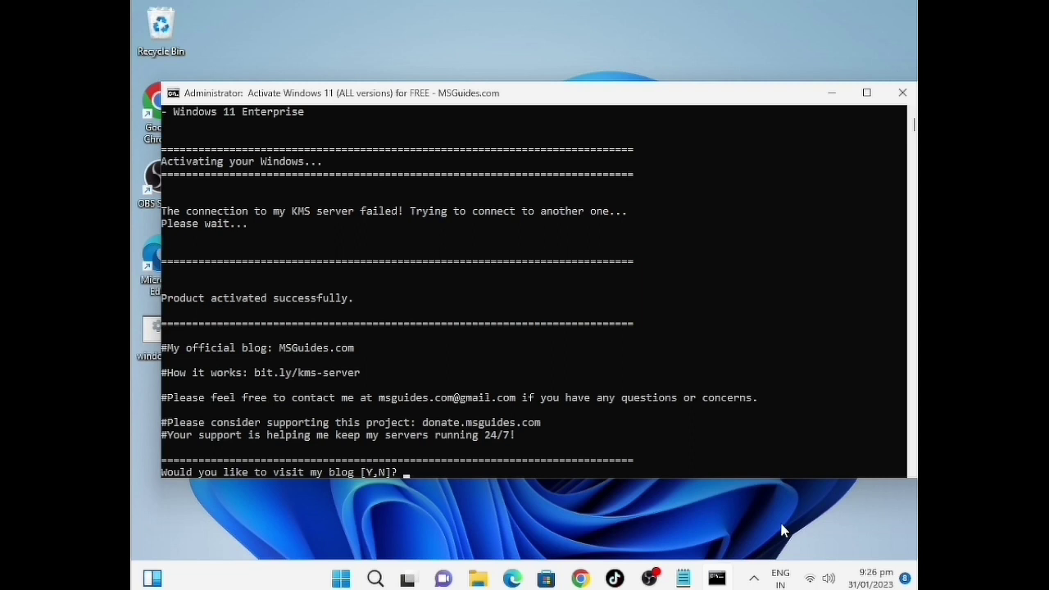
pyautogui.press('n')
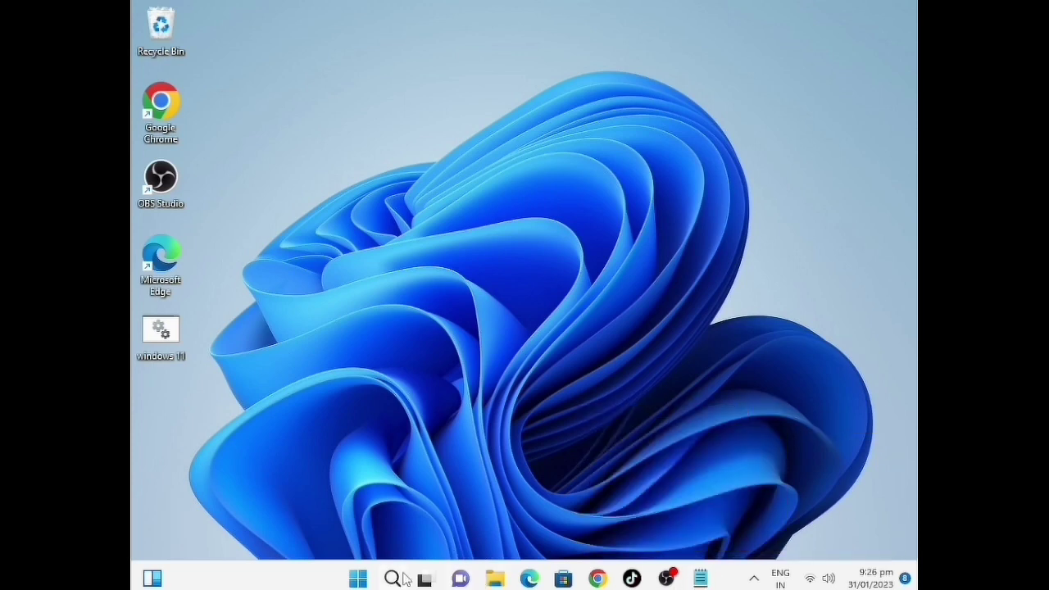
# Open Activation settings from the recent system searches to check the Windows activation state.
pyautogui.moveTo(392, 580)
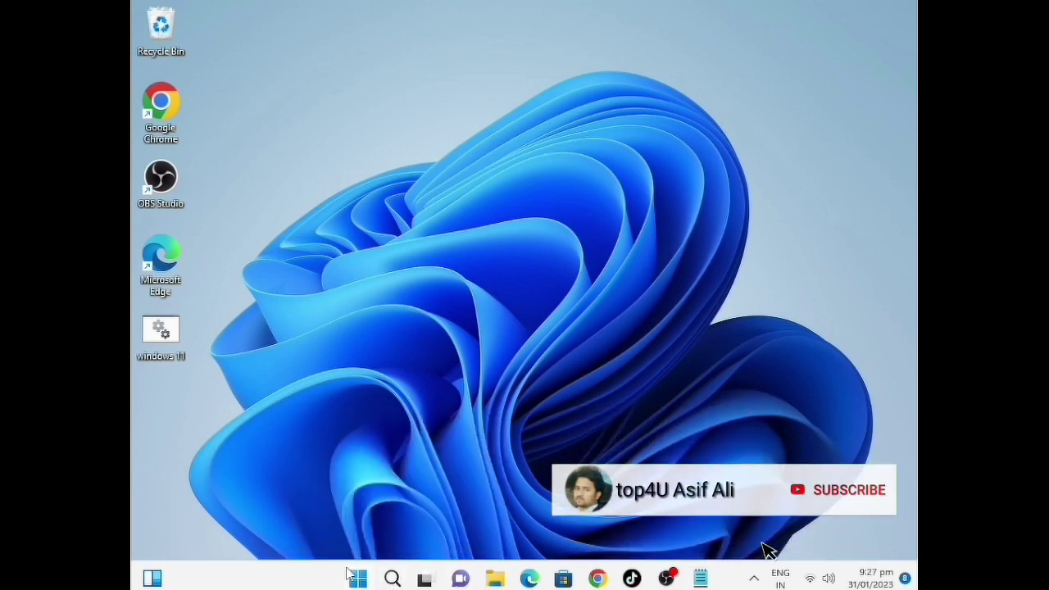
pyautogui.click(356, 579)
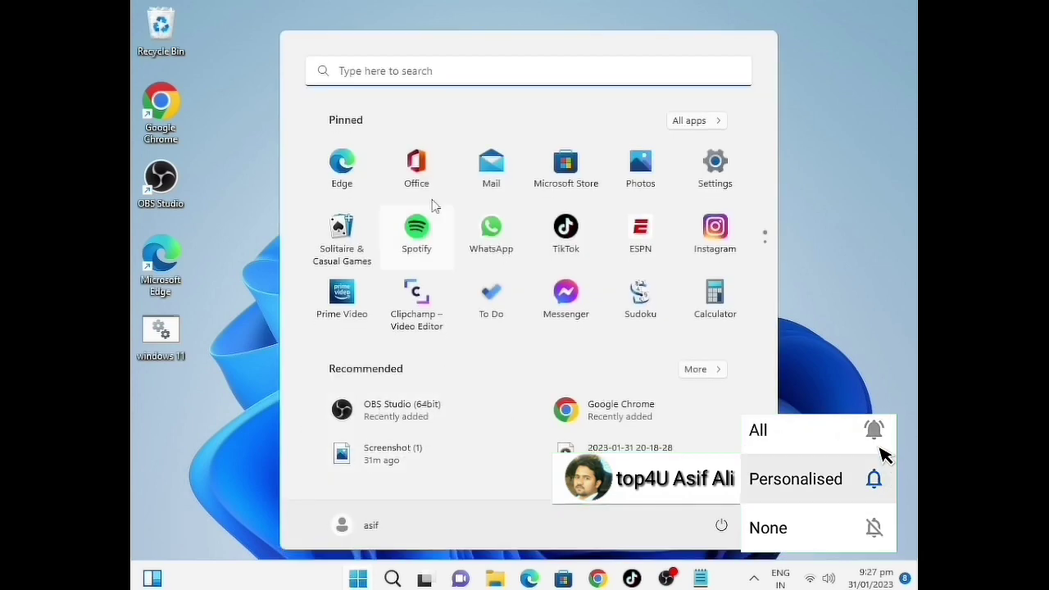
pyautogui.click(364, 65)
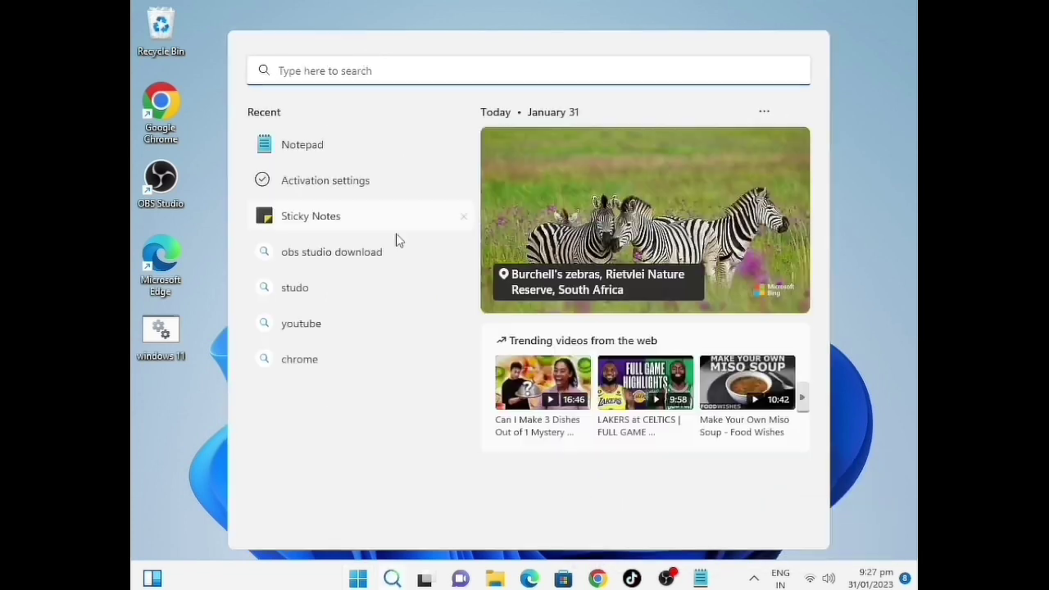
pyautogui.click(309, 186)
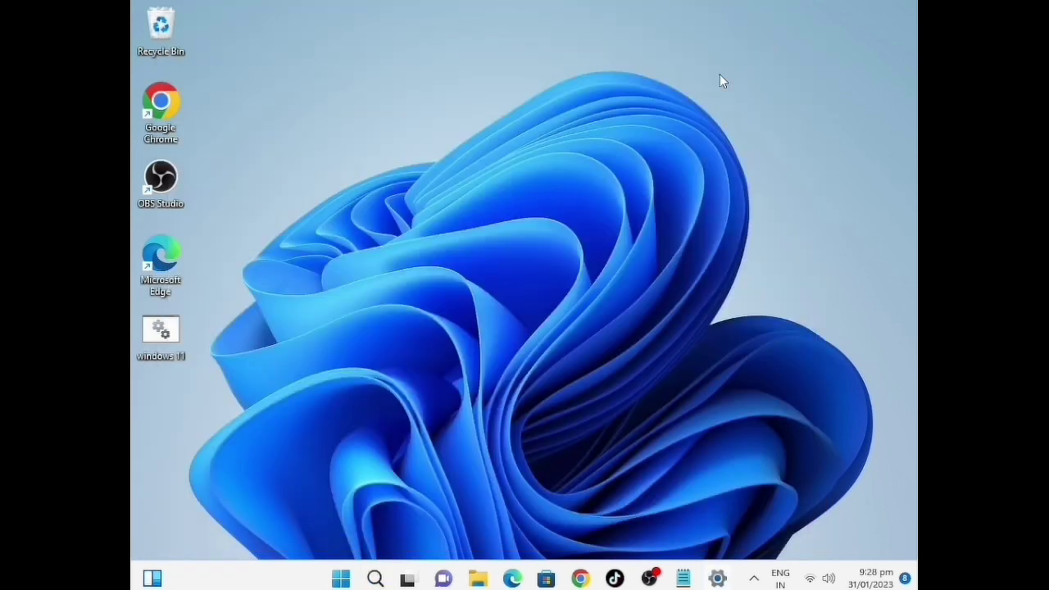
# Open the display settings from the desktop, look through the Display page and close Settings.
pyautogui.rightClick(330, 212)
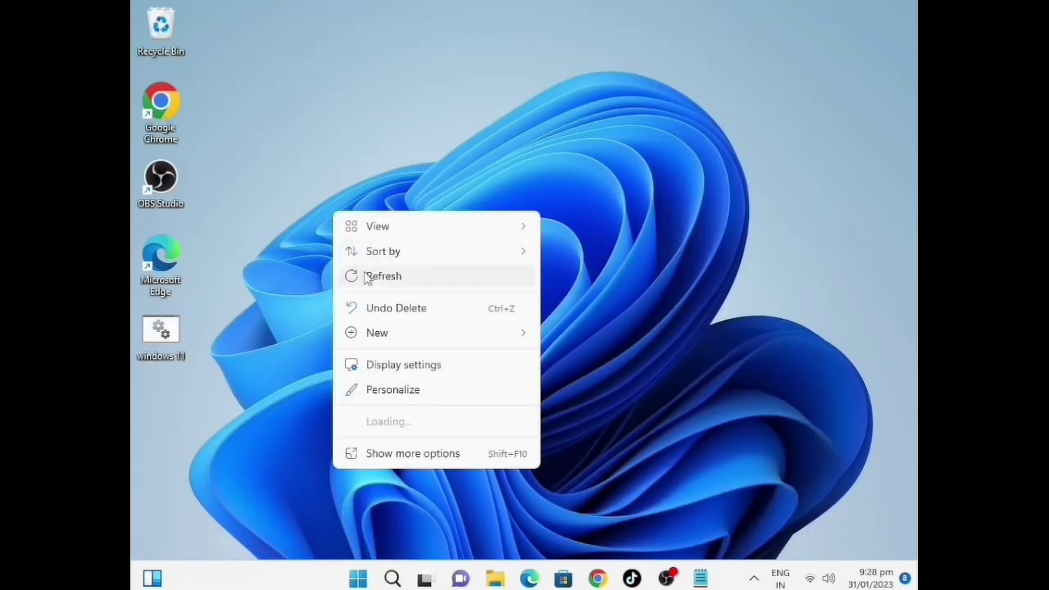
pyautogui.click(398, 370)
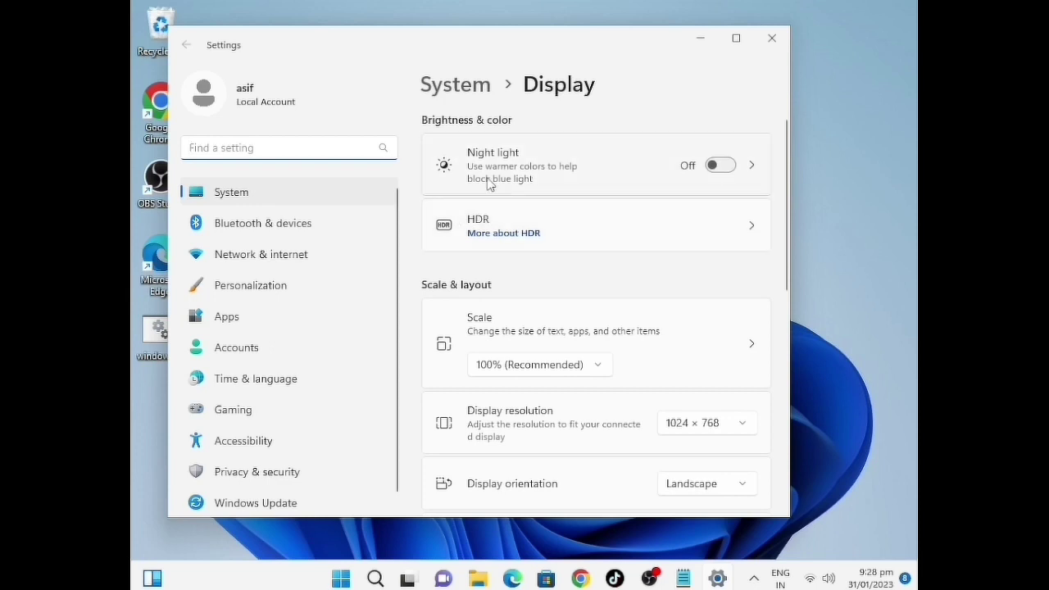
pyautogui.scroll(-1, 504, 419)
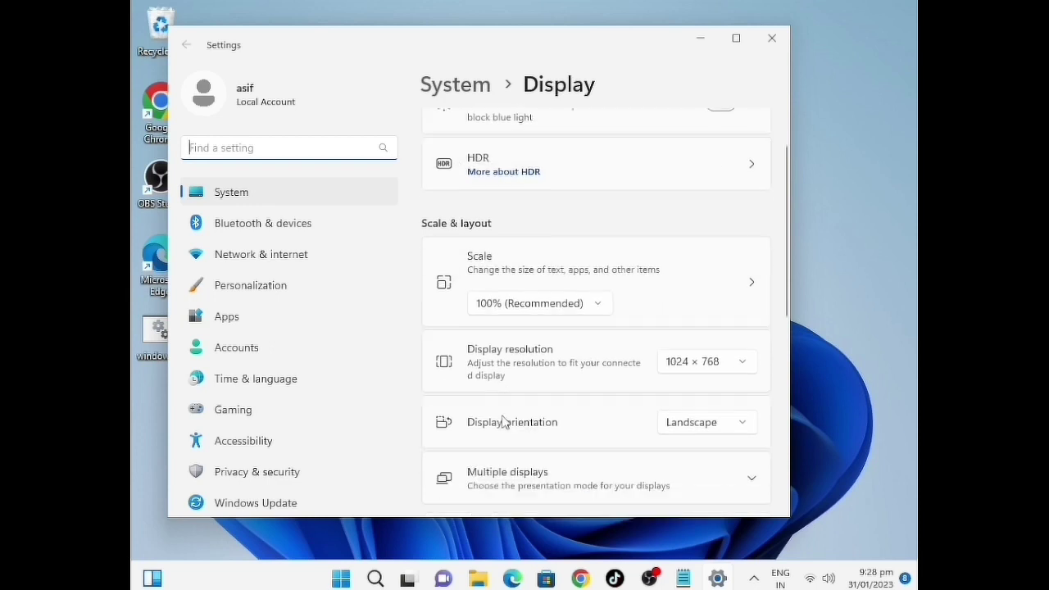
pyautogui.scroll(1, 504, 422)
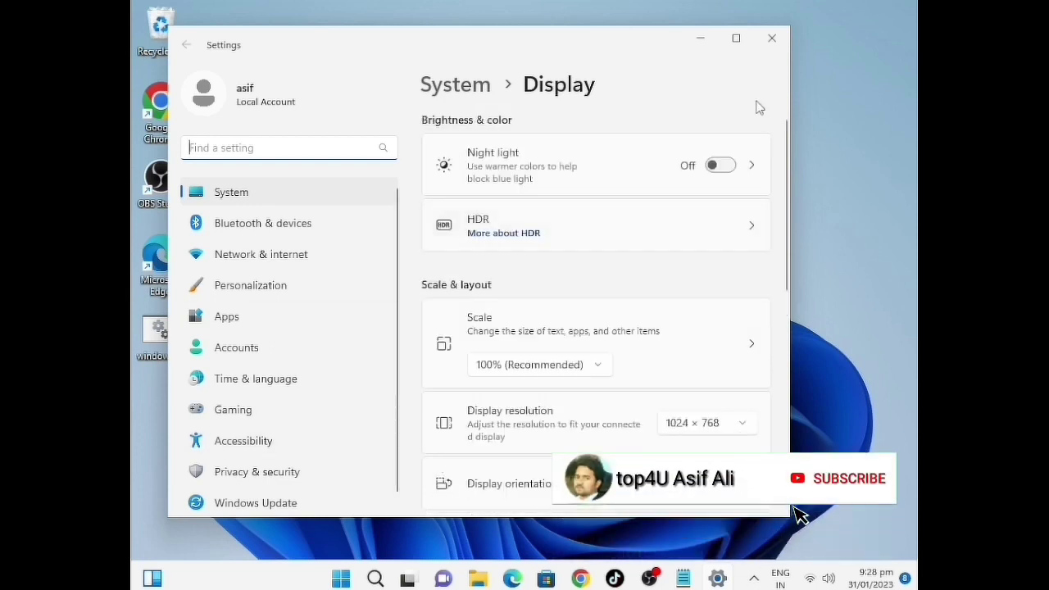
pyautogui.click(772, 38)
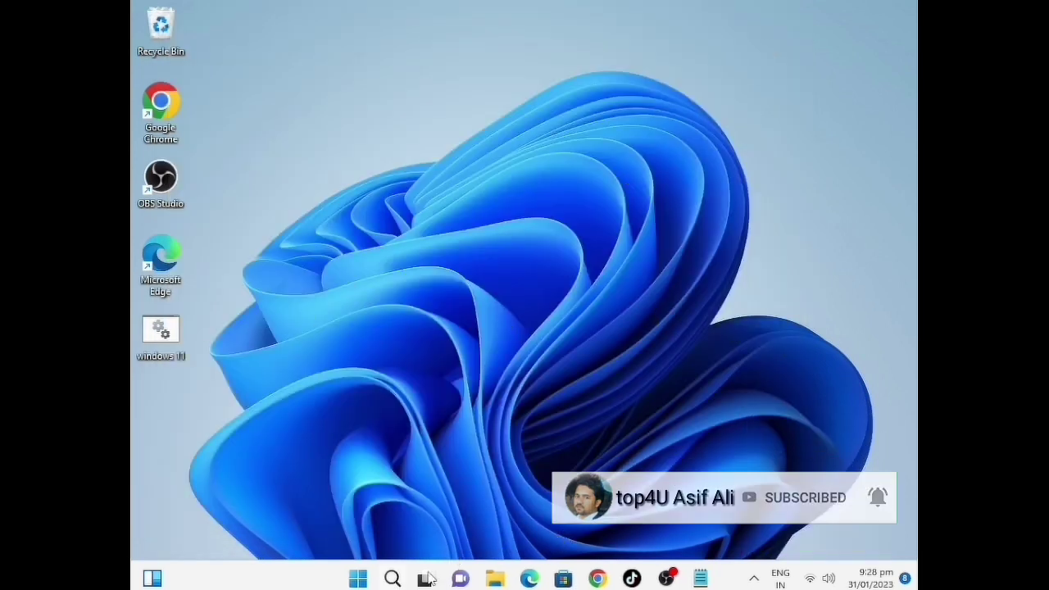
pyautogui.moveTo(666, 579)
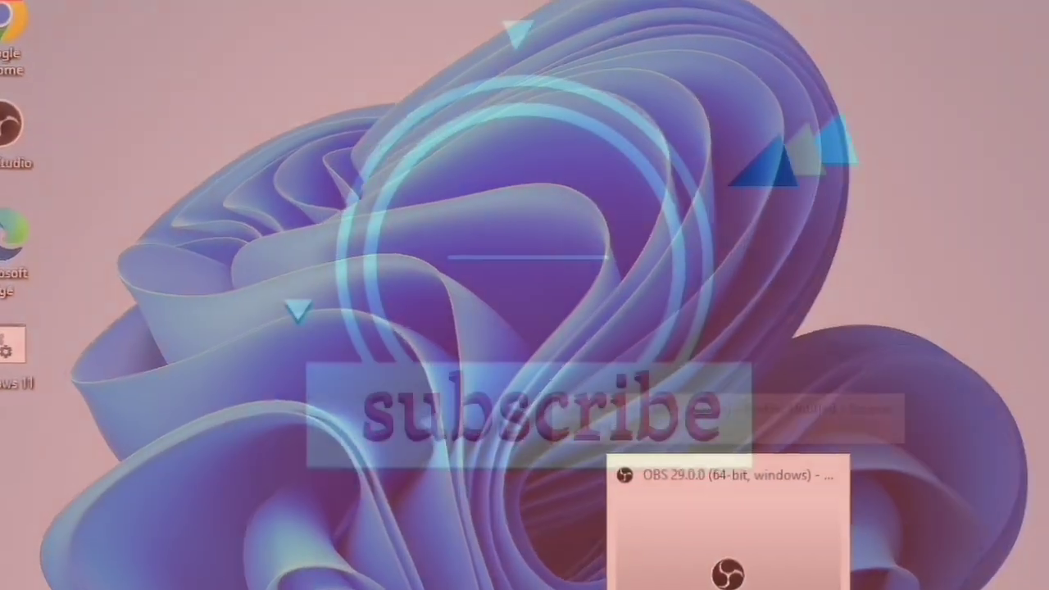